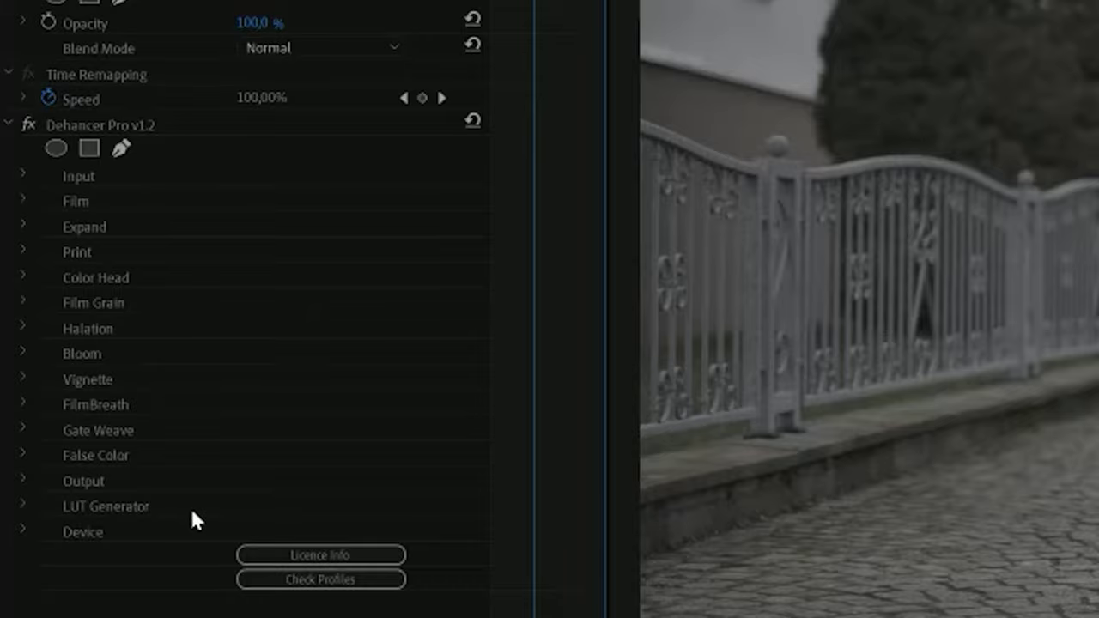
Step: Try Rec.709, Rec.2020 and Cineon Film Log as the input source of the Dehancer Pro effect
click(69, 180)
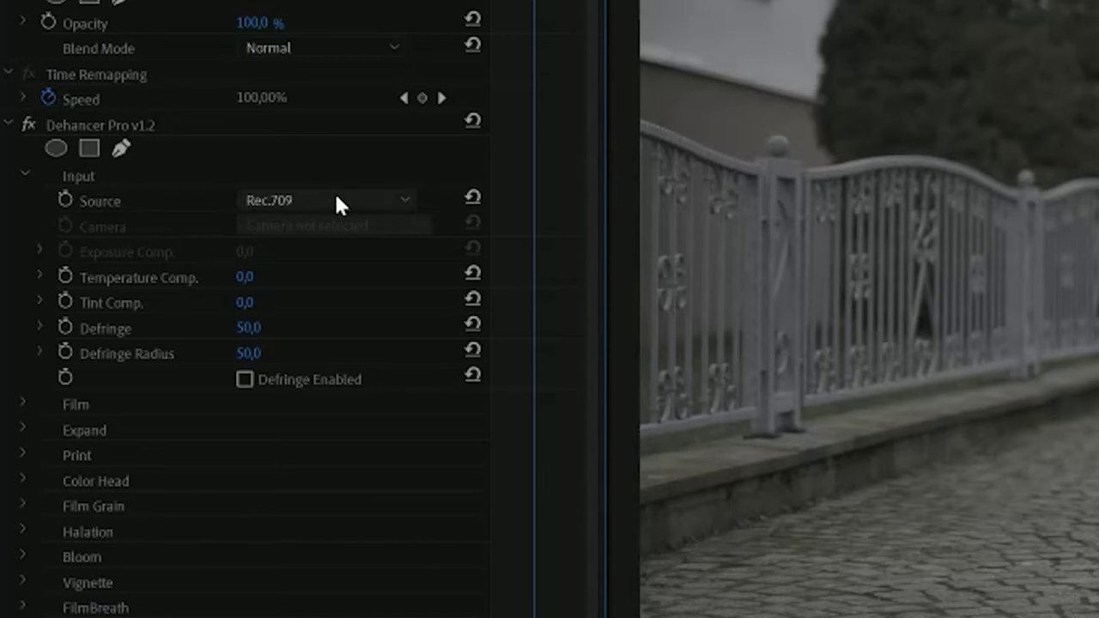
click(336, 198)
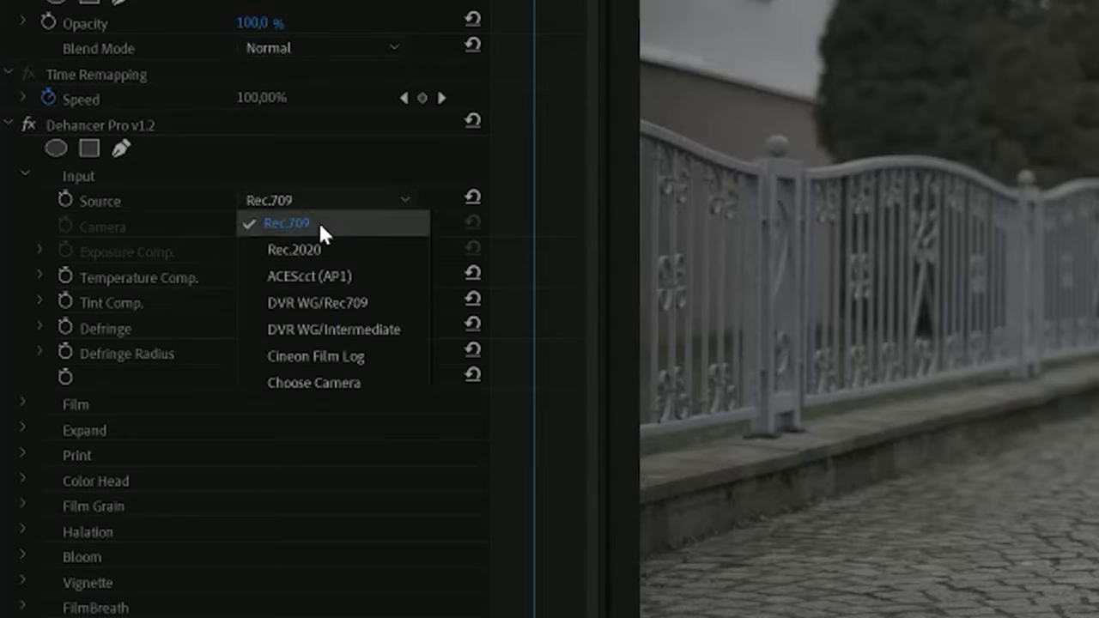
click(318, 221)
click(320, 198)
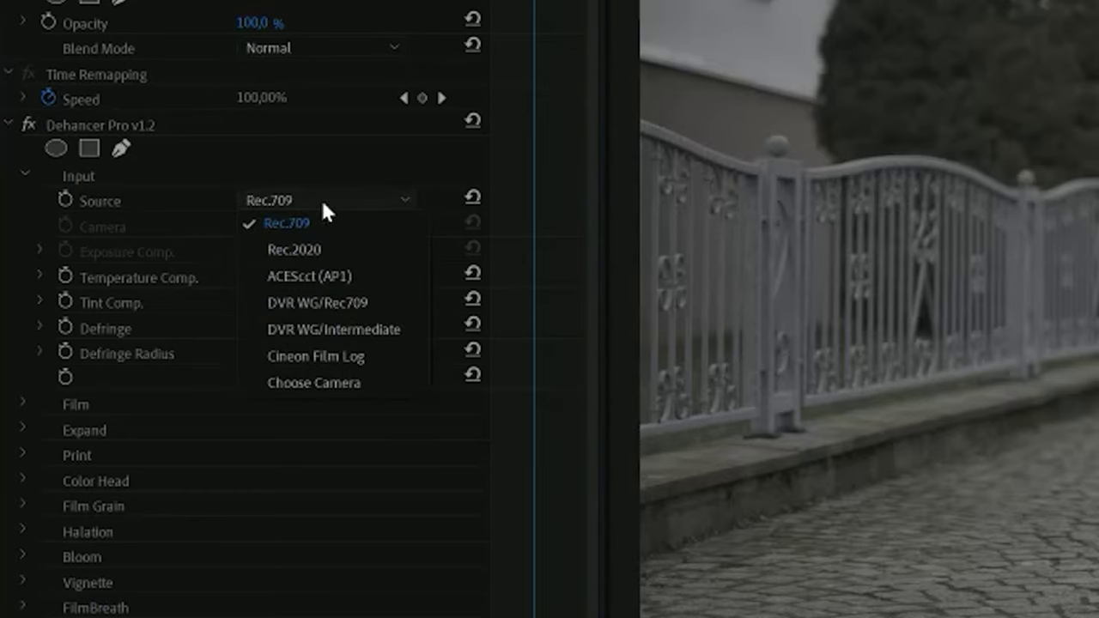
click(308, 250)
click(325, 203)
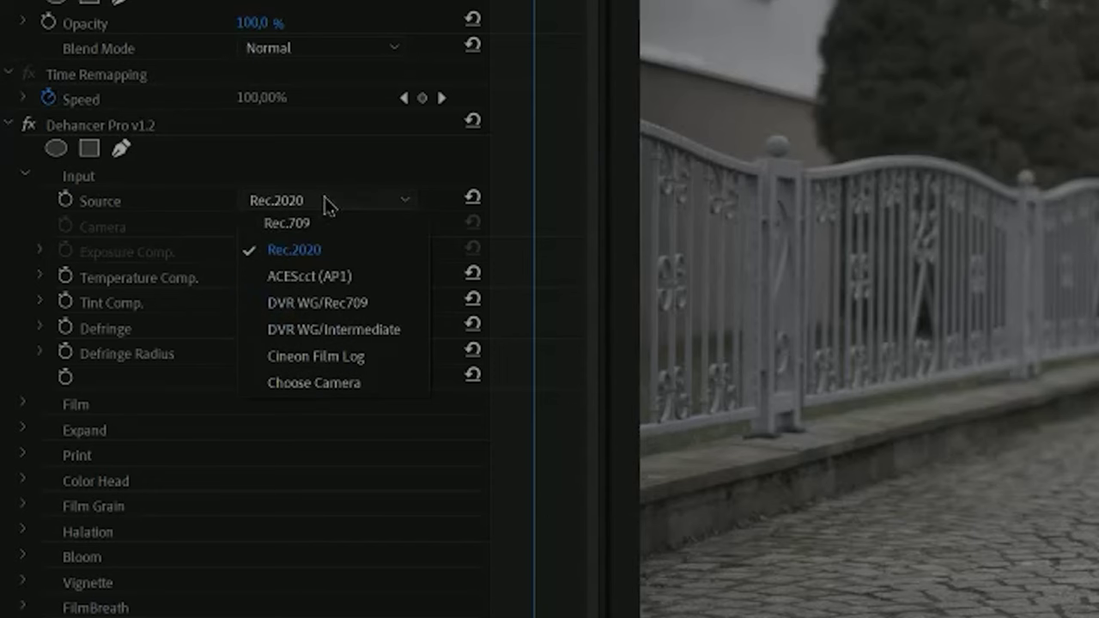
click(312, 355)
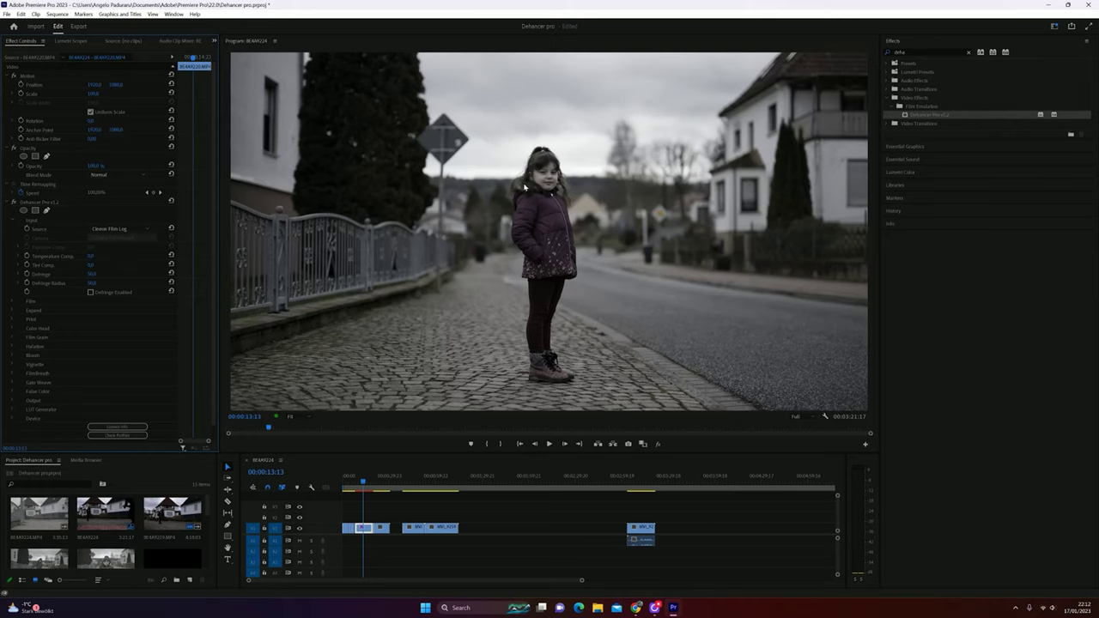
Step: Switch the input source to Choose Camera and select the Canon / R5 / Log 3 Cinema Gamut camera profile
click(140, 231)
click(121, 294)
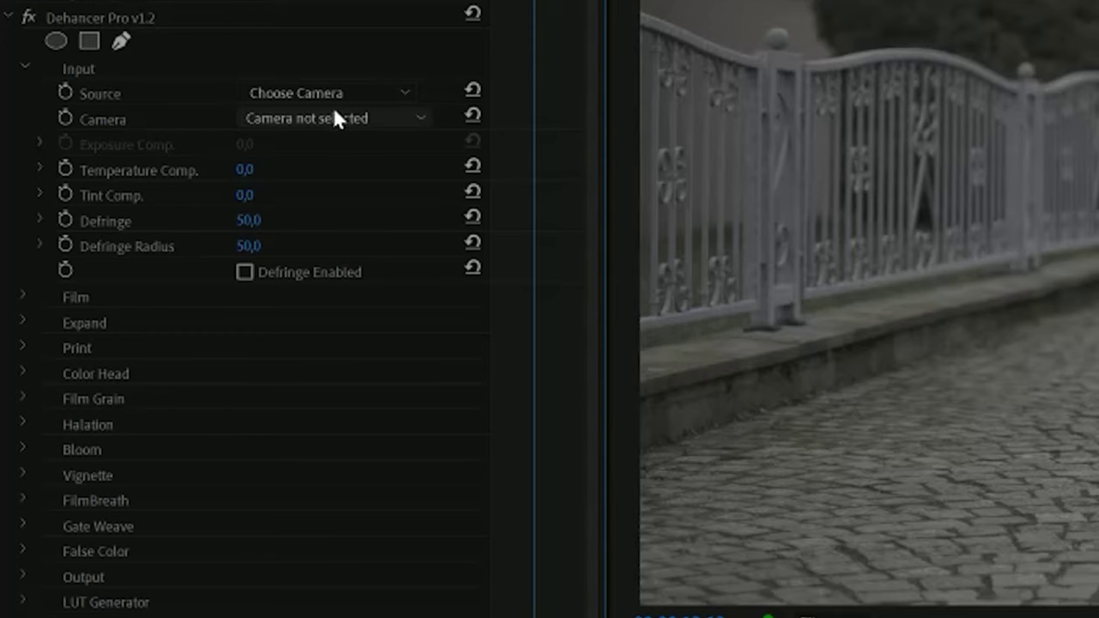
click(127, 237)
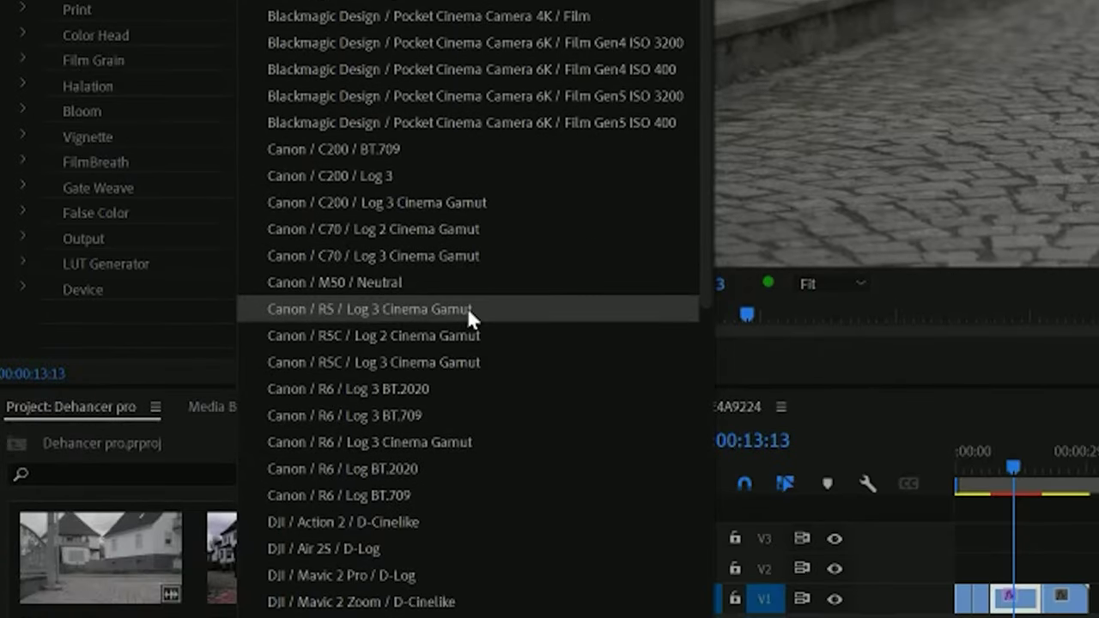
click(447, 309)
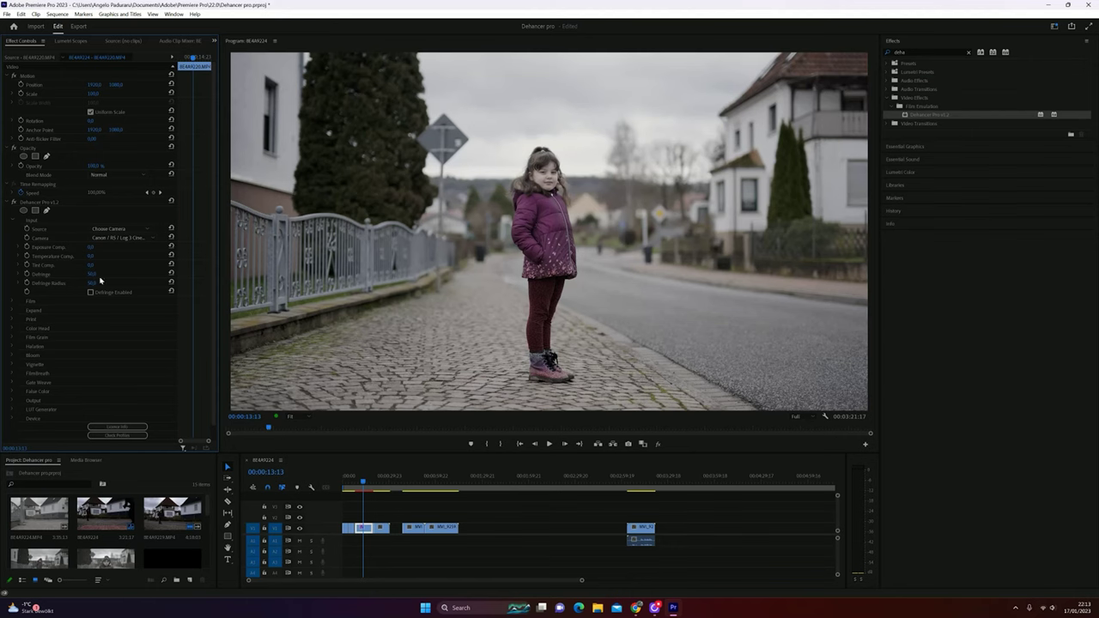
Step: Set the input exposure compensation to -0.3 and the temperature compensation to about 24.3
click(19, 247)
drag(94, 262, 112, 288)
click(18, 272)
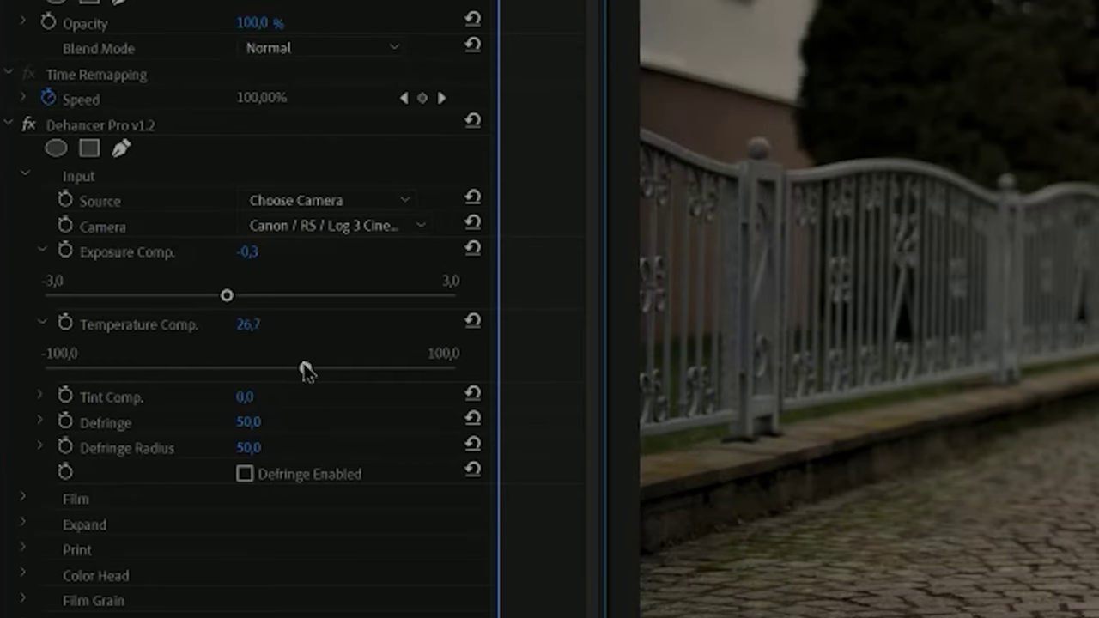
drag(307, 371, 223, 371)
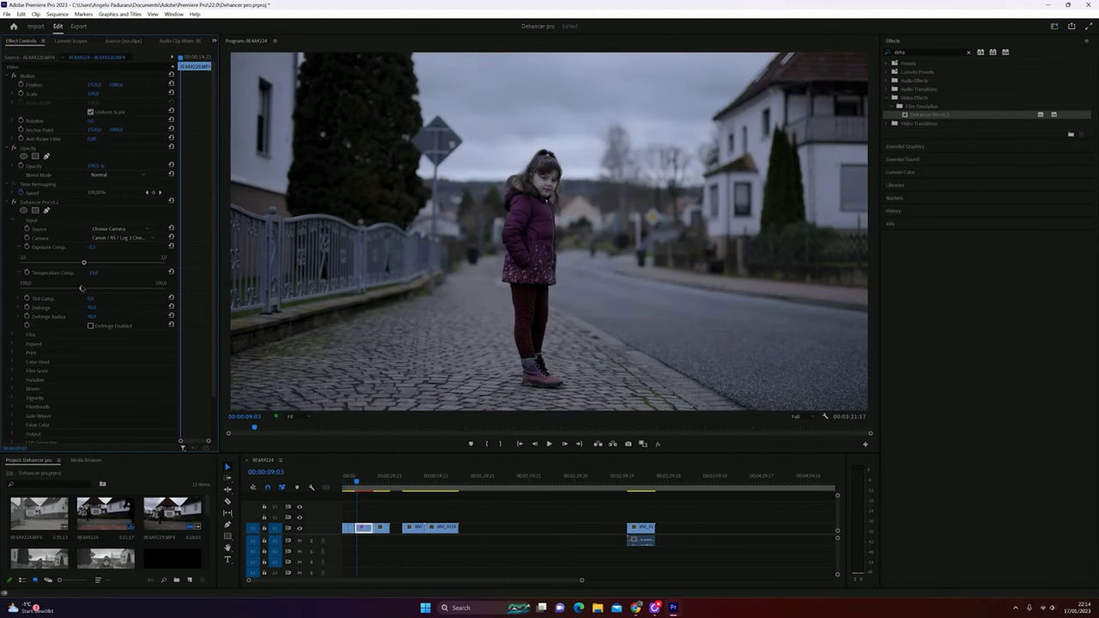
drag(81, 288, 109, 289)
Step: Shift the input tint compensation towards green, to about -11, and enable Defringe
click(19, 298)
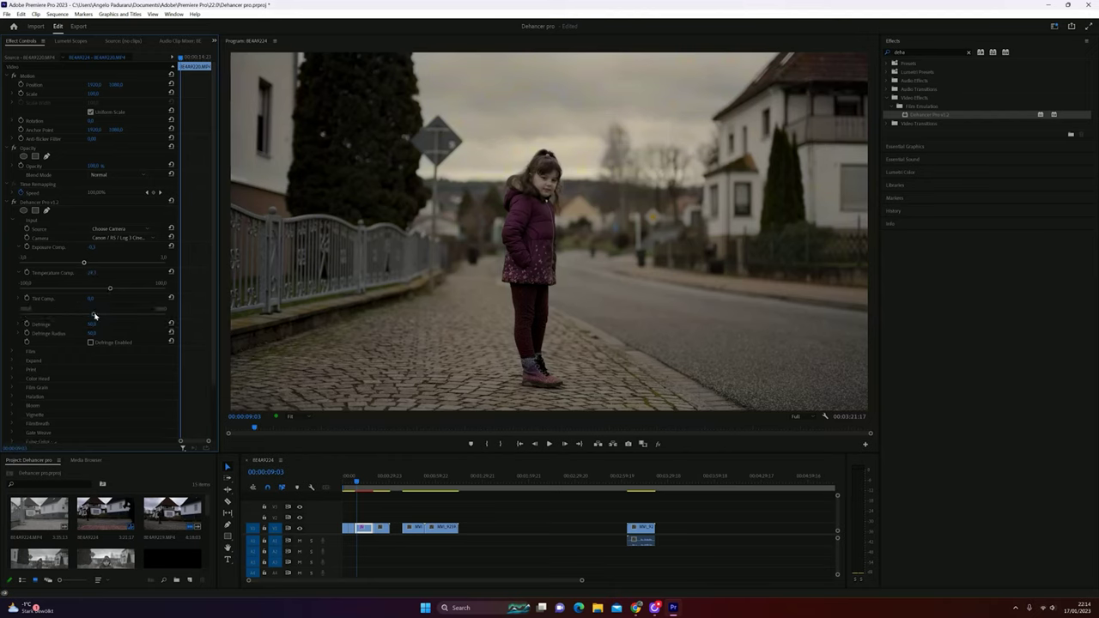
mouse_move(93, 315)
mouse_down()
mouse_move(82, 315)
mouse_move(101, 314)
mouse_up()
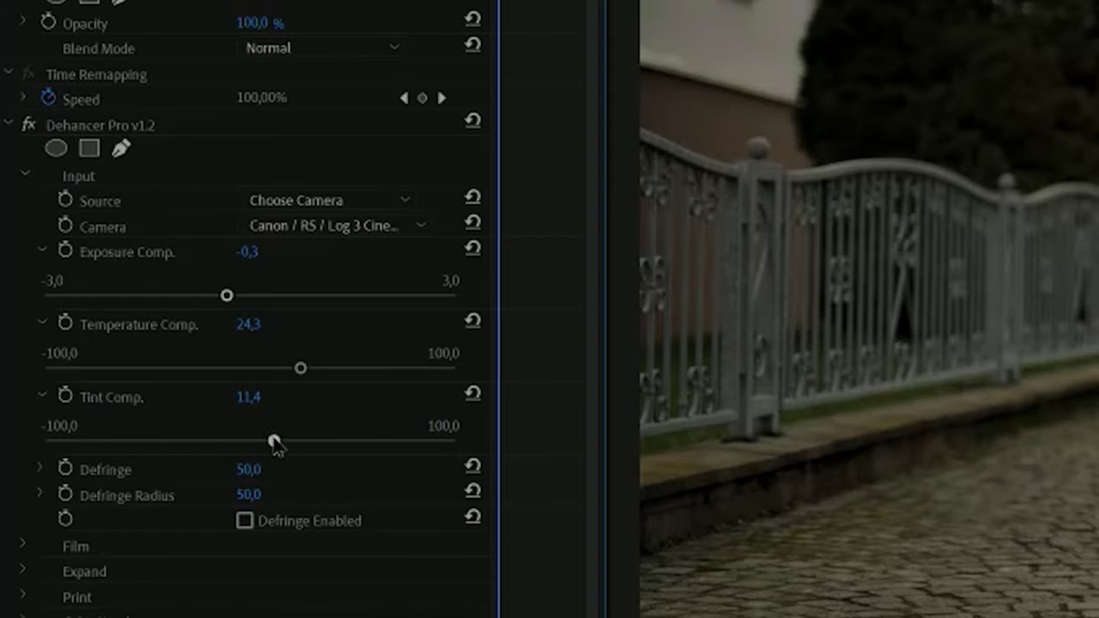
drag(274, 442, 228, 441)
click(245, 521)
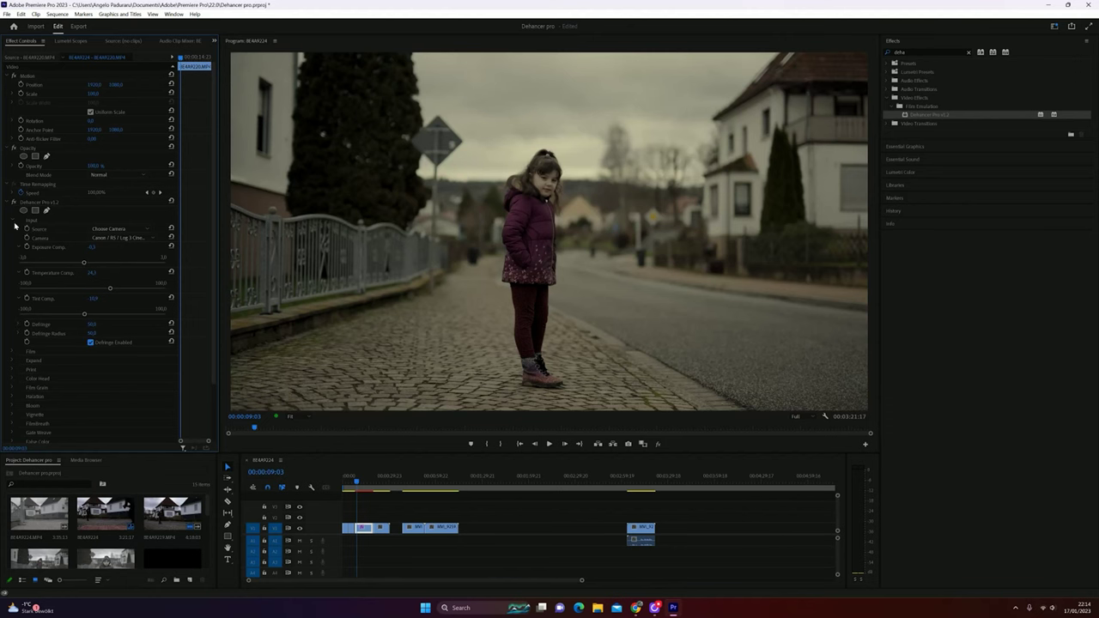
Step: Enable the Film emulation with its Kodak Vision3 250D profile
click(14, 222)
click(15, 230)
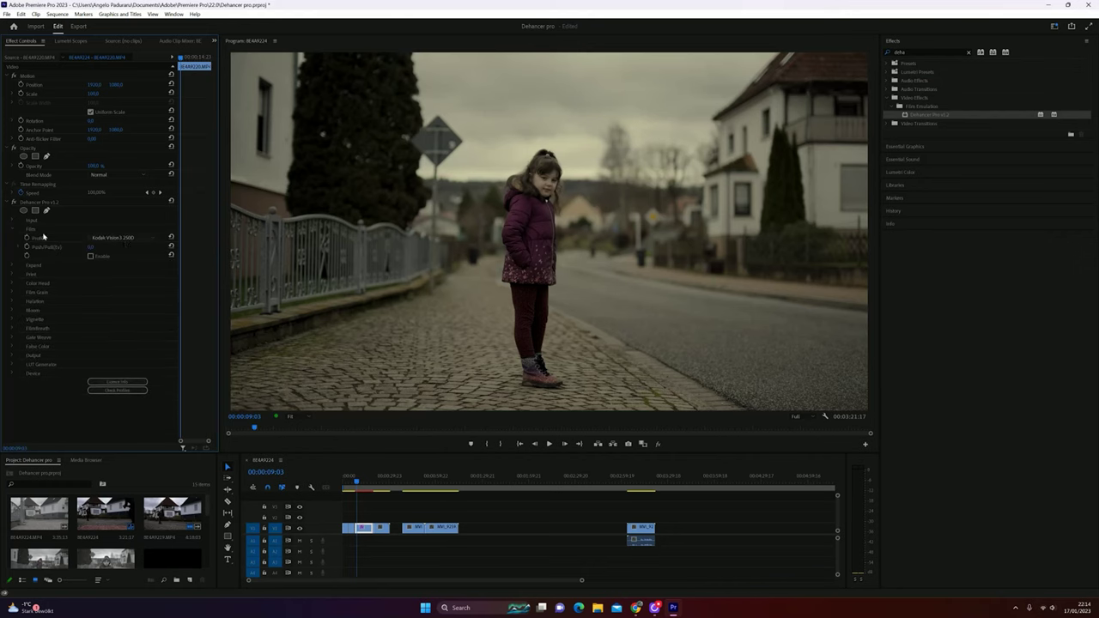
click(91, 256)
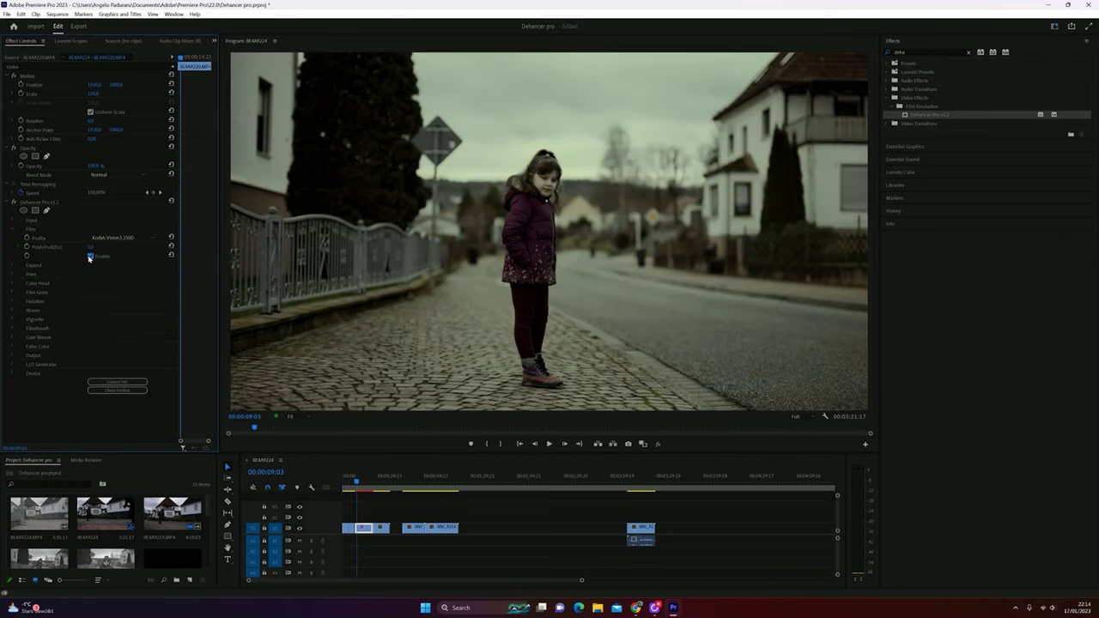
Step: Browse the film profiles, try Konica Centuria 100 DNP, and return to Kodak Vision3 250D
click(143, 240)
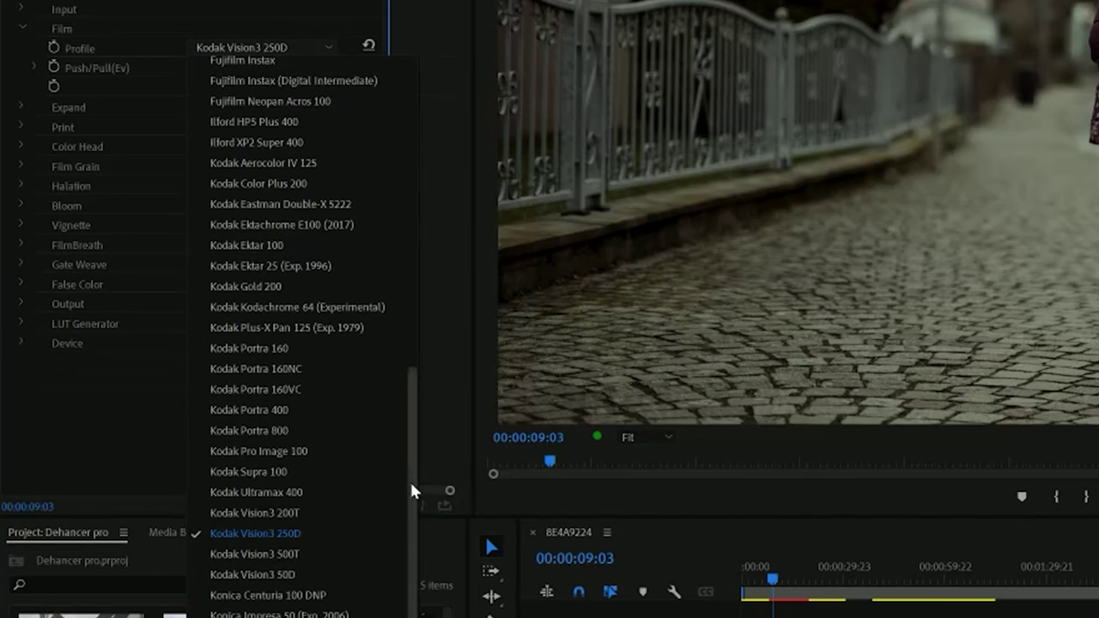
drag(412, 491, 417, 167)
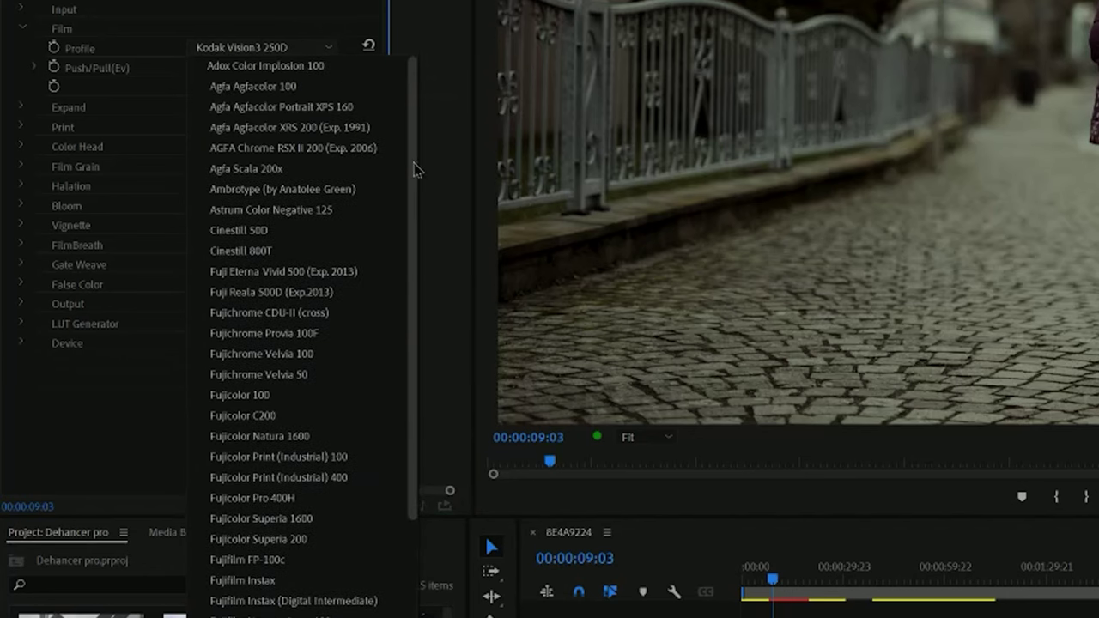
key(Down)
key(Down)
key(Down)
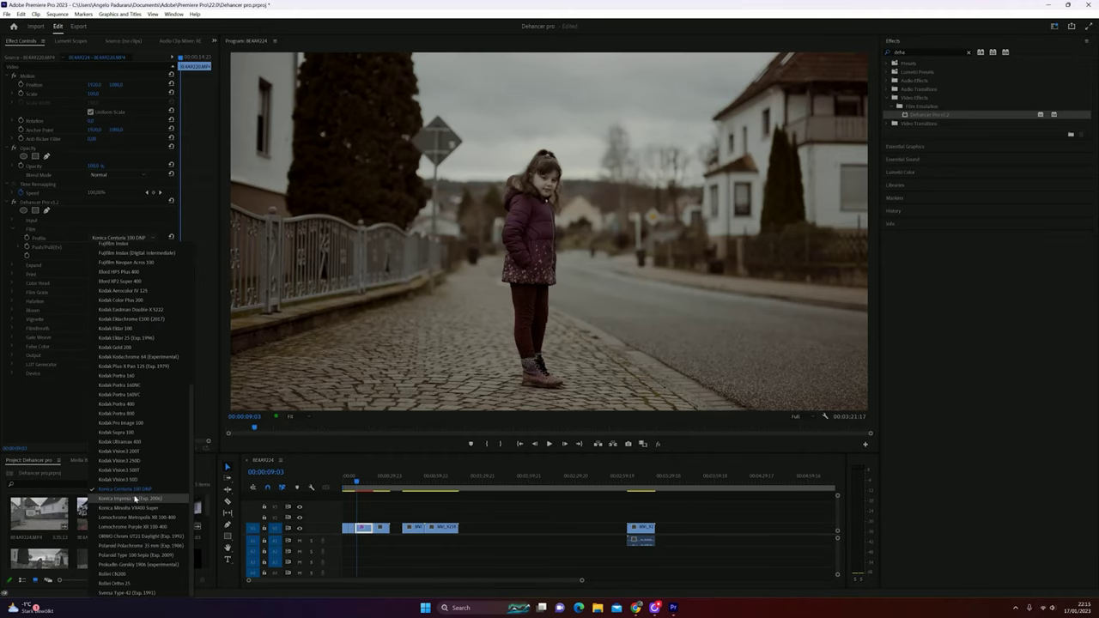
click(134, 241)
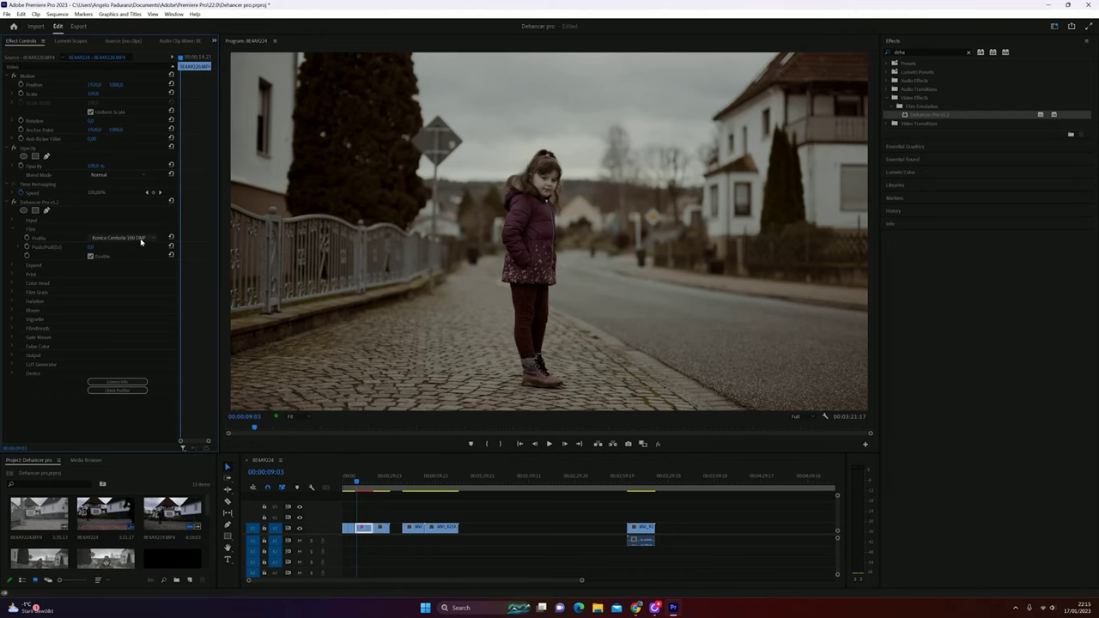
scroll(142, 242, down, 1)
scroll(142, 242, down, 1)
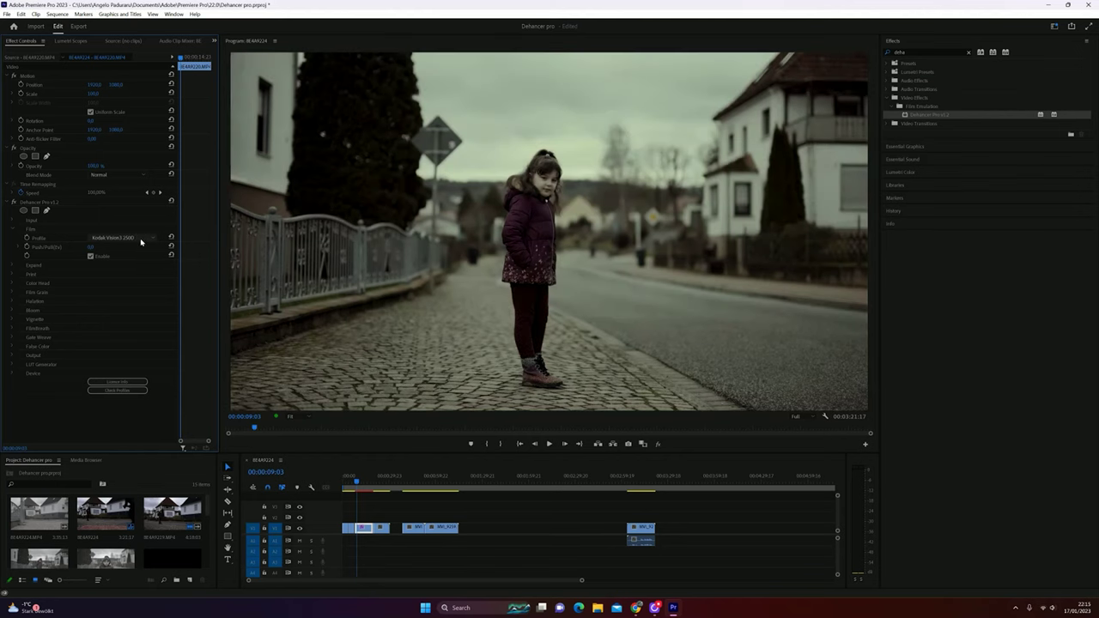
Step: Raise the film's Push/Pull (Ev) value to its maximum of 2.0
click(21, 247)
drag(92, 262, 165, 264)
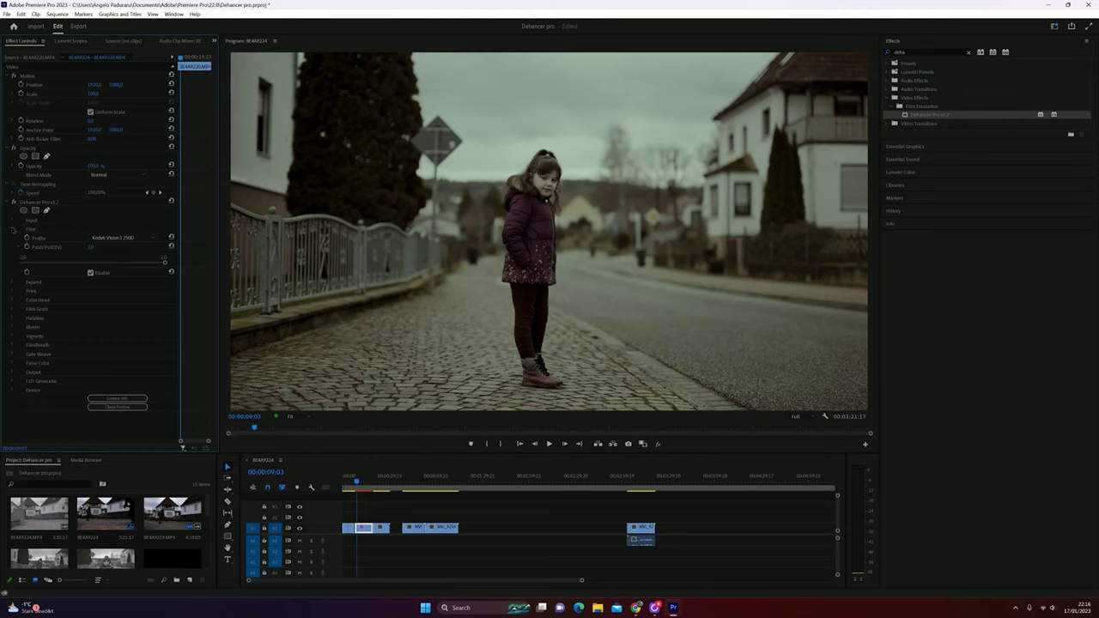
click(12, 229)
Step: In the Expand settings, set the black point to about 5 and the white point to about 95, keeping the Normal profile
click(12, 239)
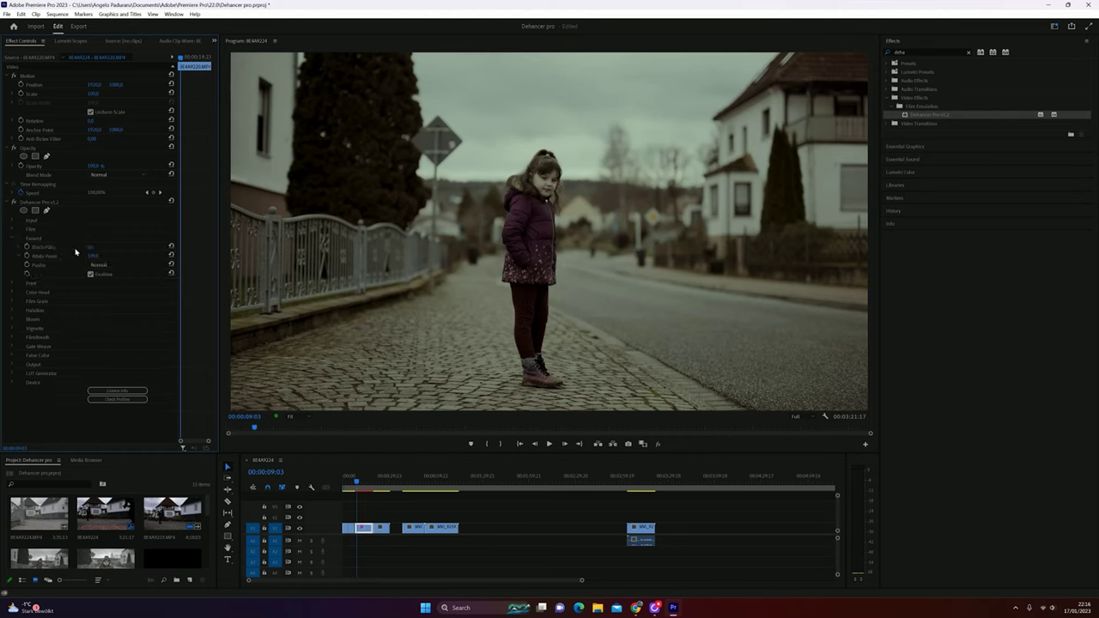
click(22, 247)
drag(82, 264, 92, 264)
click(21, 273)
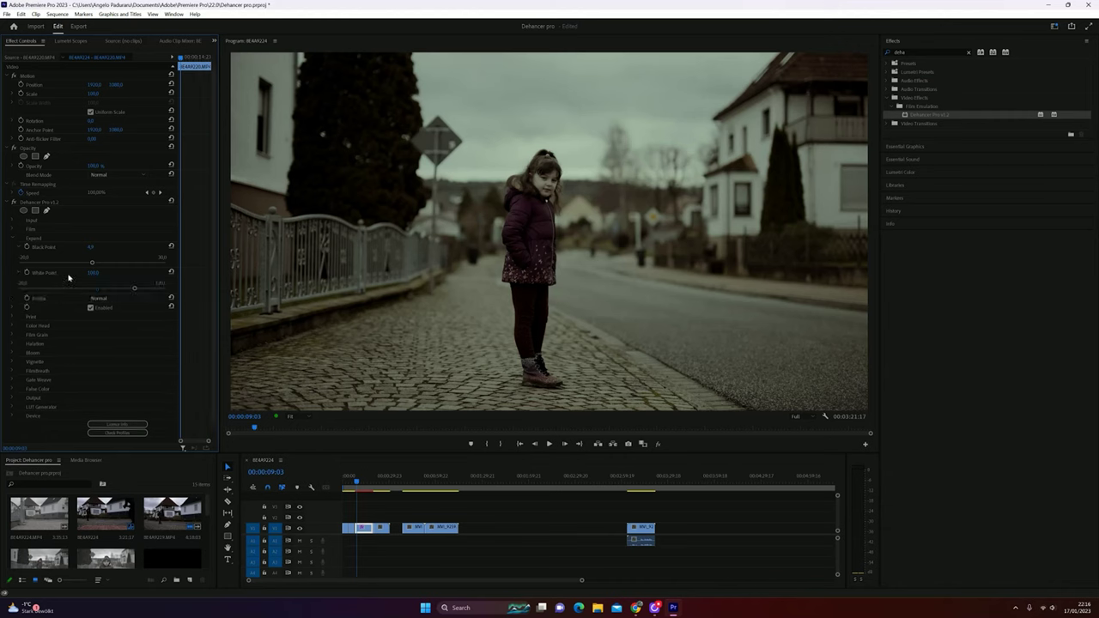
mouse_move(133, 290)
mouse_down()
mouse_move(107, 290)
mouse_move(127, 290)
mouse_up()
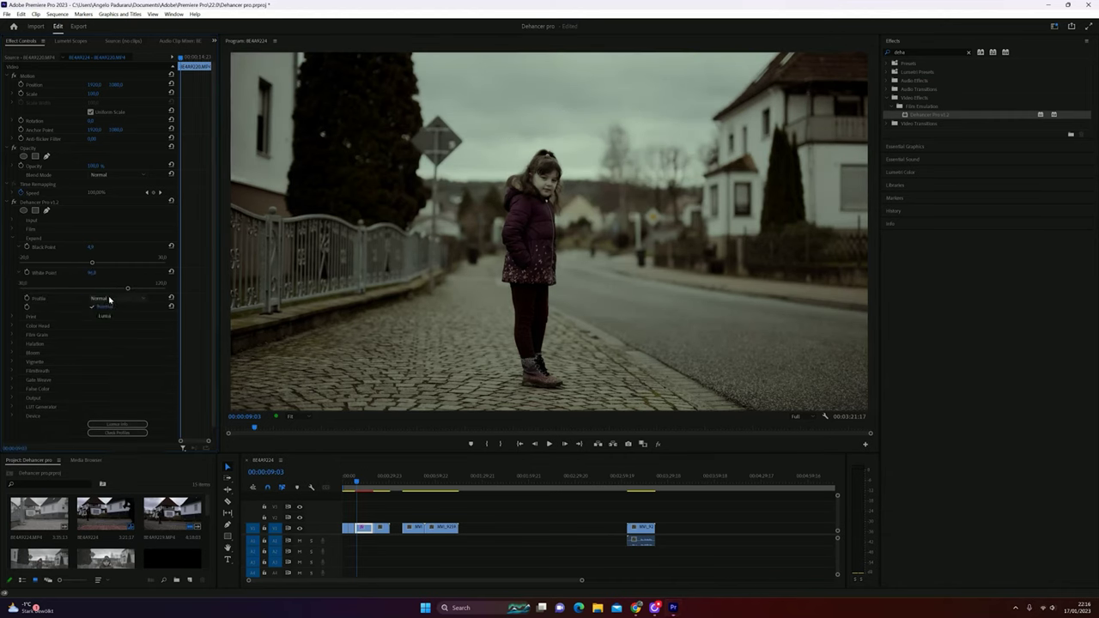
click(118, 299)
click(97, 305)
click(13, 238)
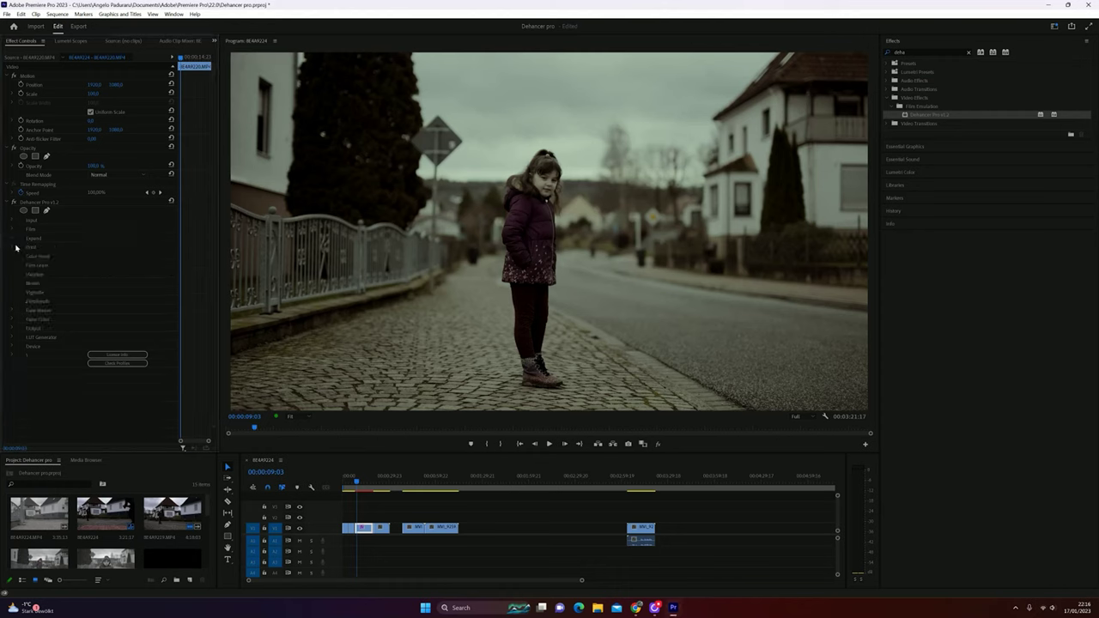
Step: Compare the Cineon Film Log, Fujifilm 3513, Kodak 2383 and Kodak Endura Glossy Paper print profiles, settling on Kodak 2383 Print Film
click(13, 248)
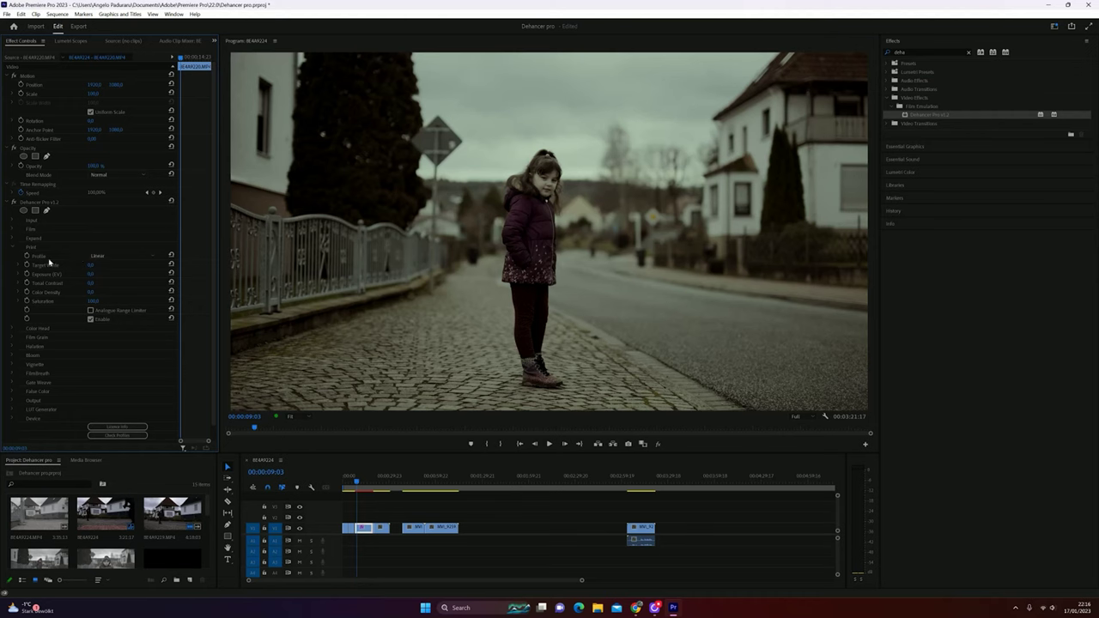
click(127, 256)
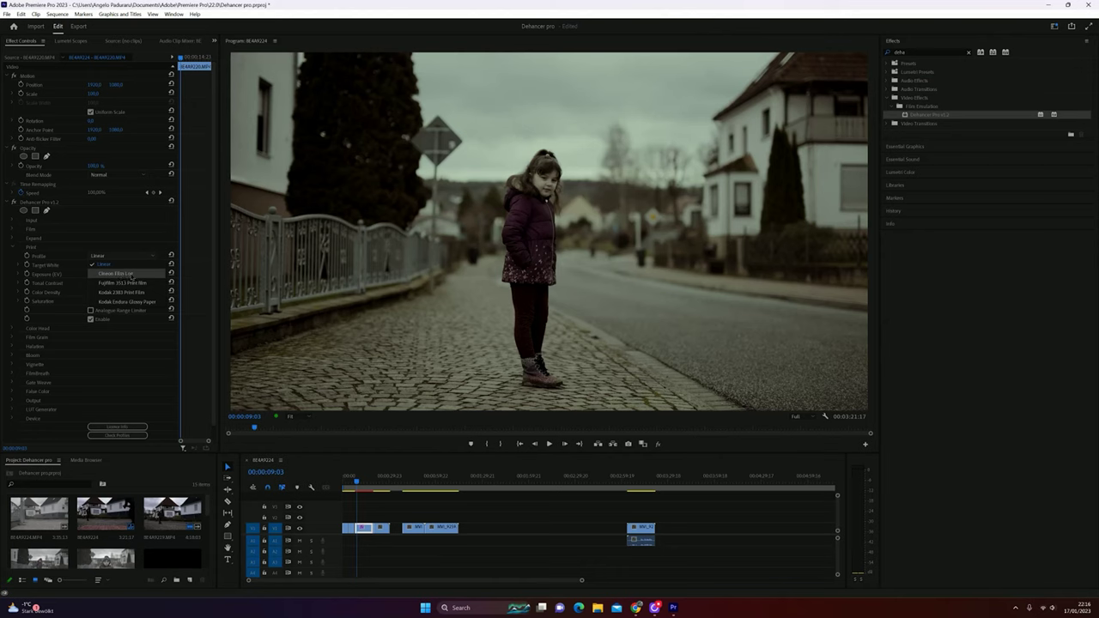
click(131, 276)
click(140, 256)
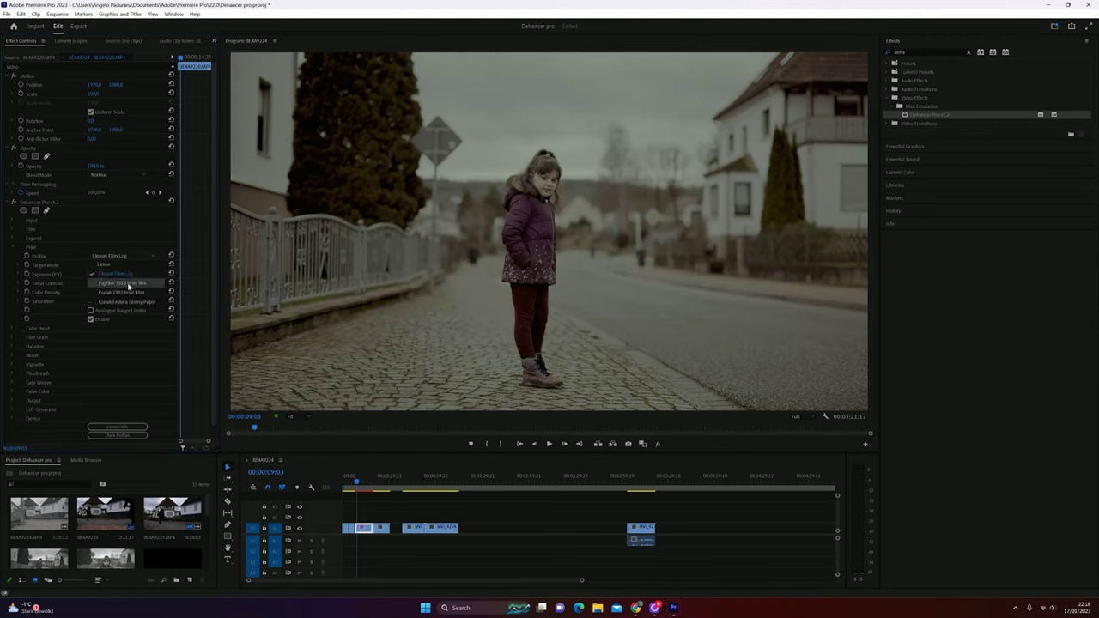
click(128, 284)
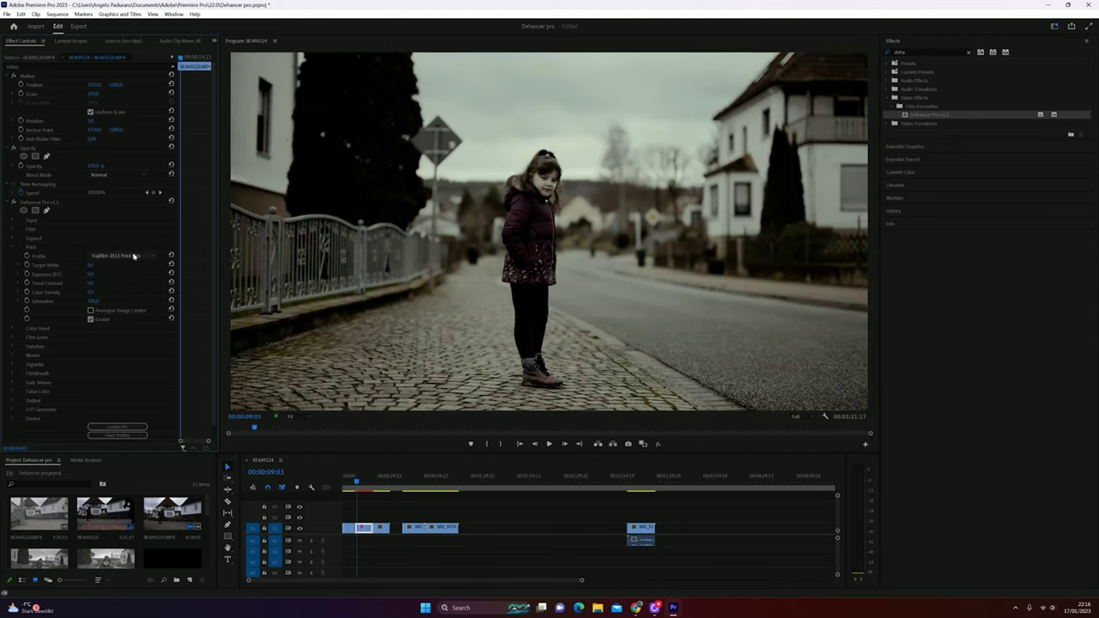
click(133, 256)
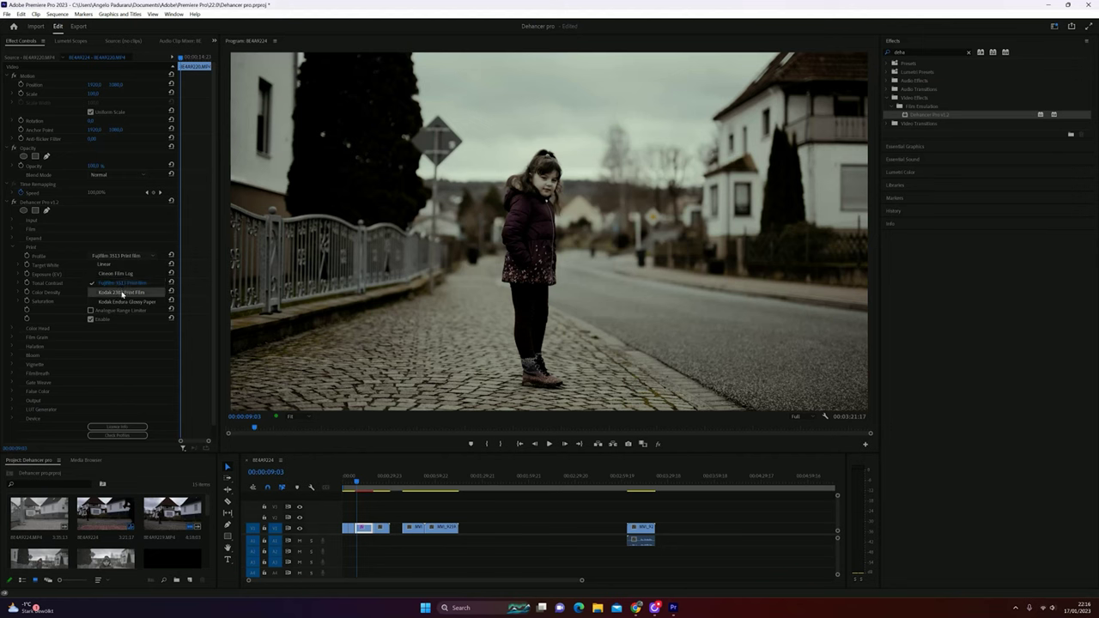
click(134, 296)
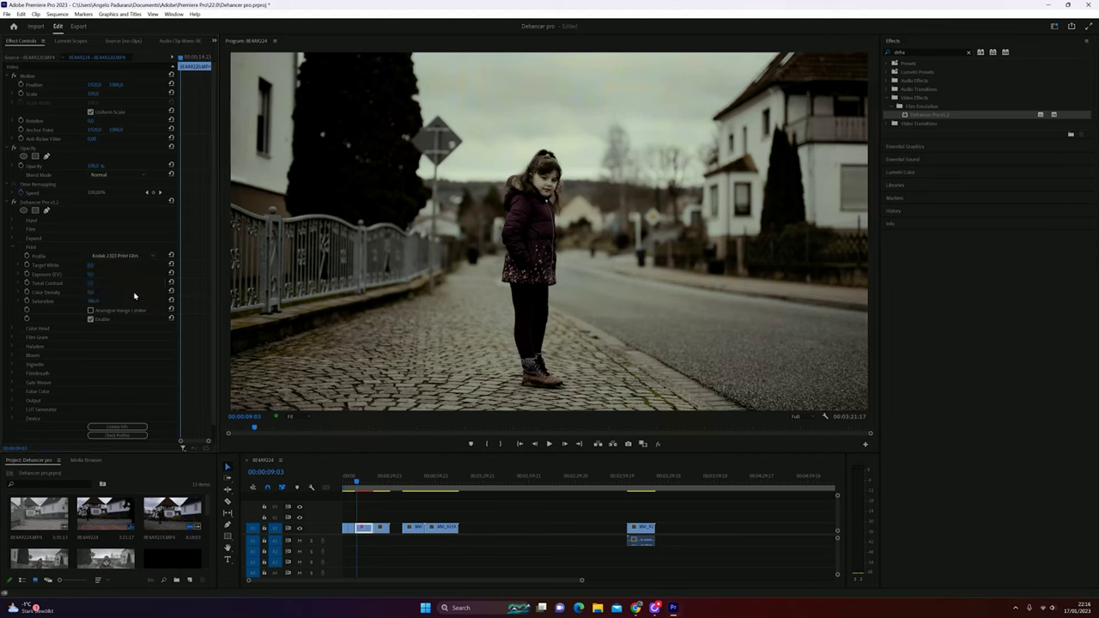
click(141, 255)
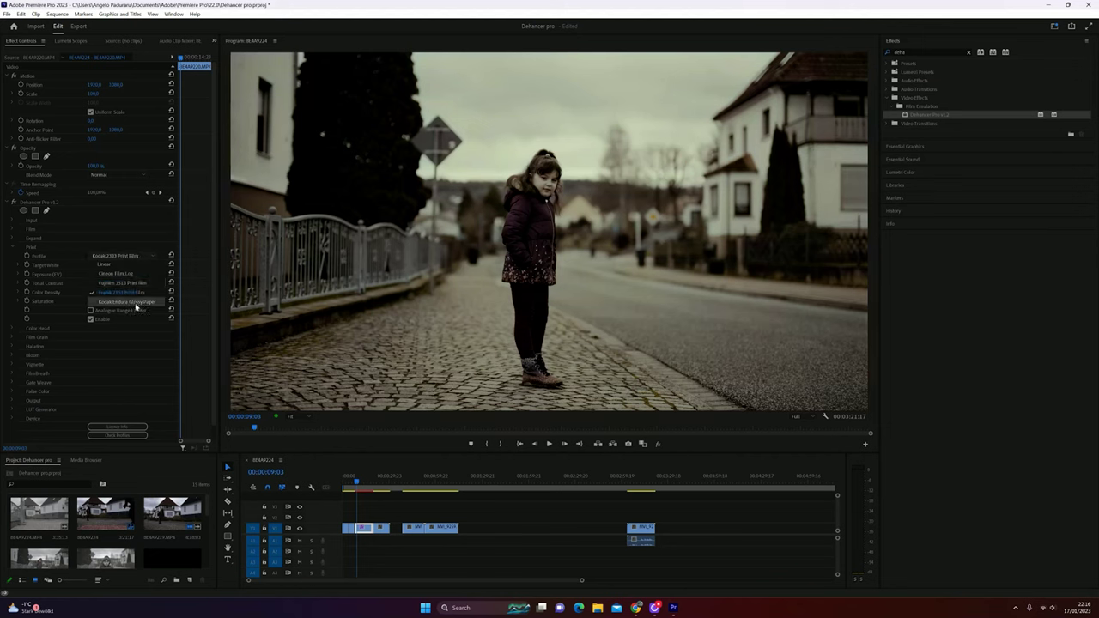
click(140, 303)
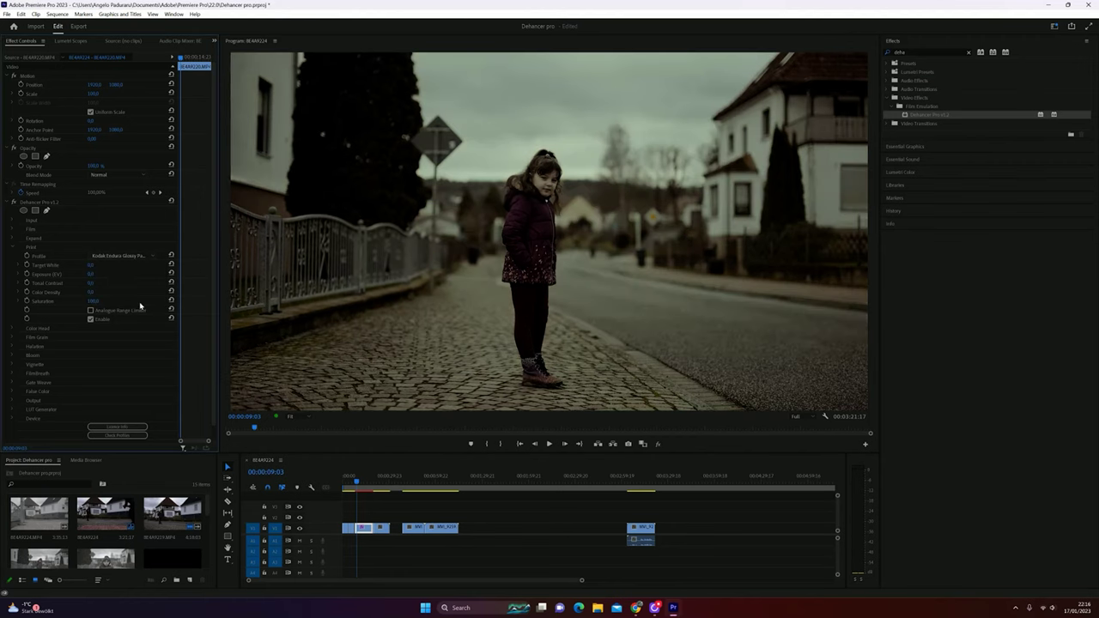
click(149, 256)
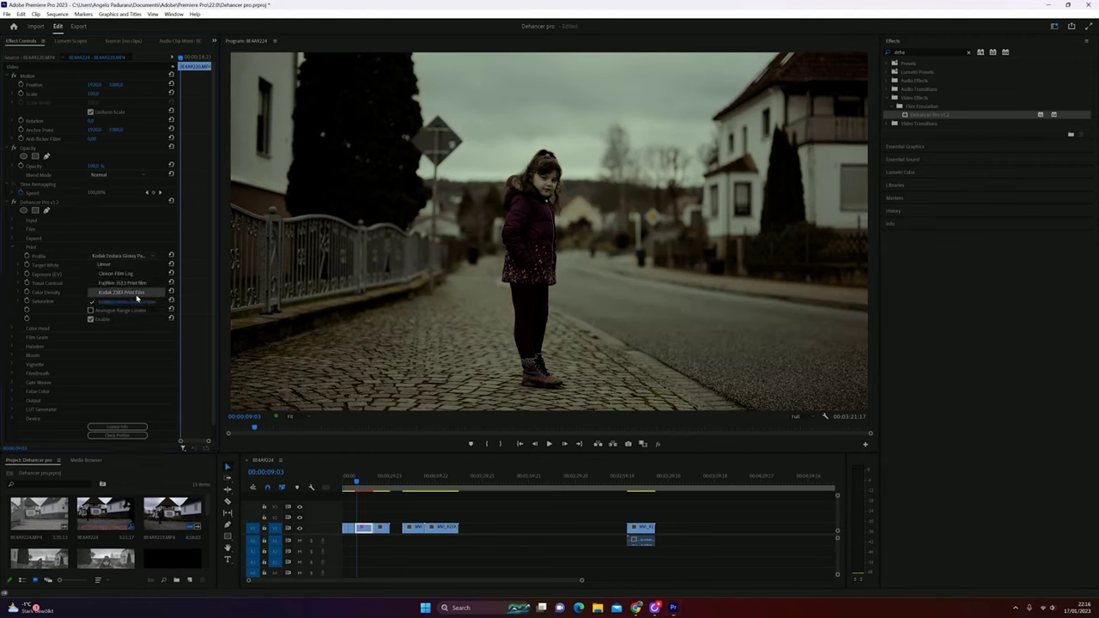
click(135, 294)
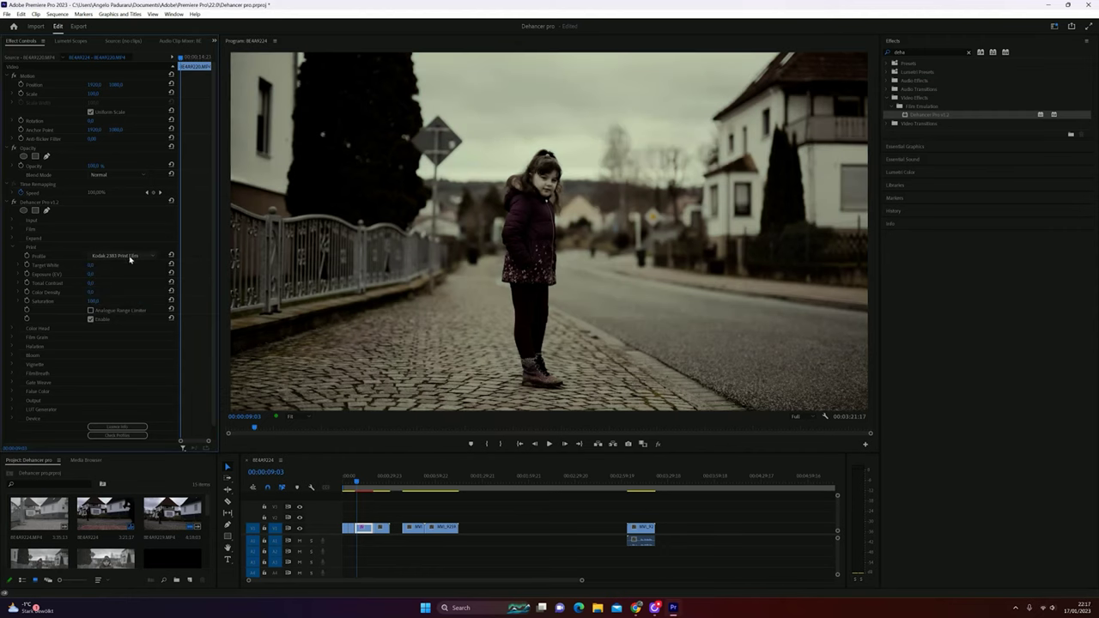
Step: In the Print settings, lower the target white to its minimum and the exposure to about -0.2
click(22, 266)
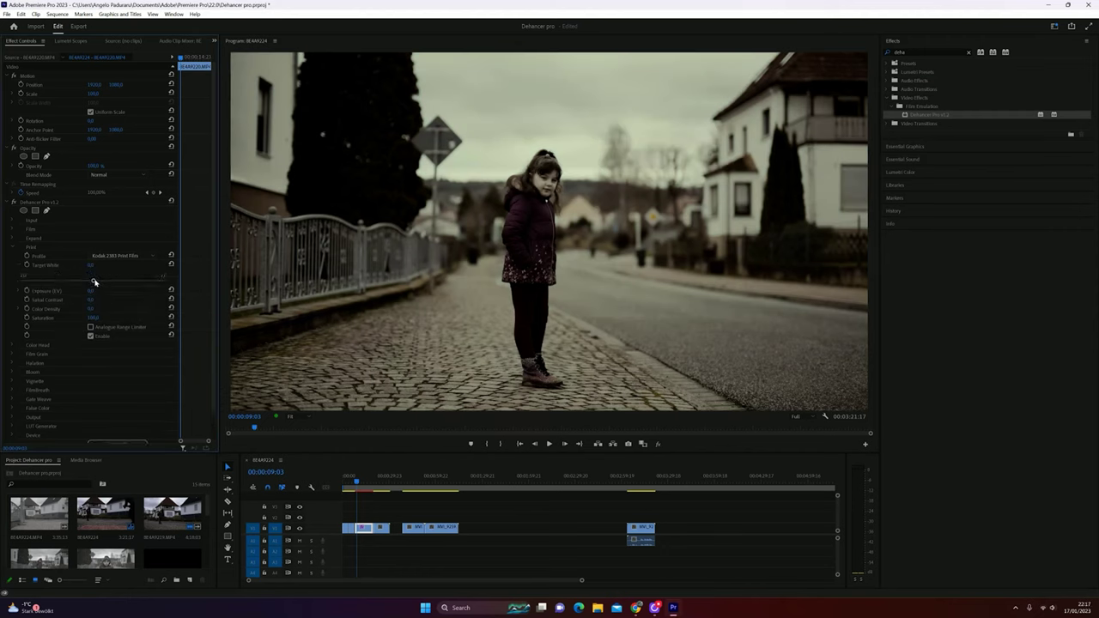
drag(94, 282, 166, 282)
drag(165, 283, 11, 278)
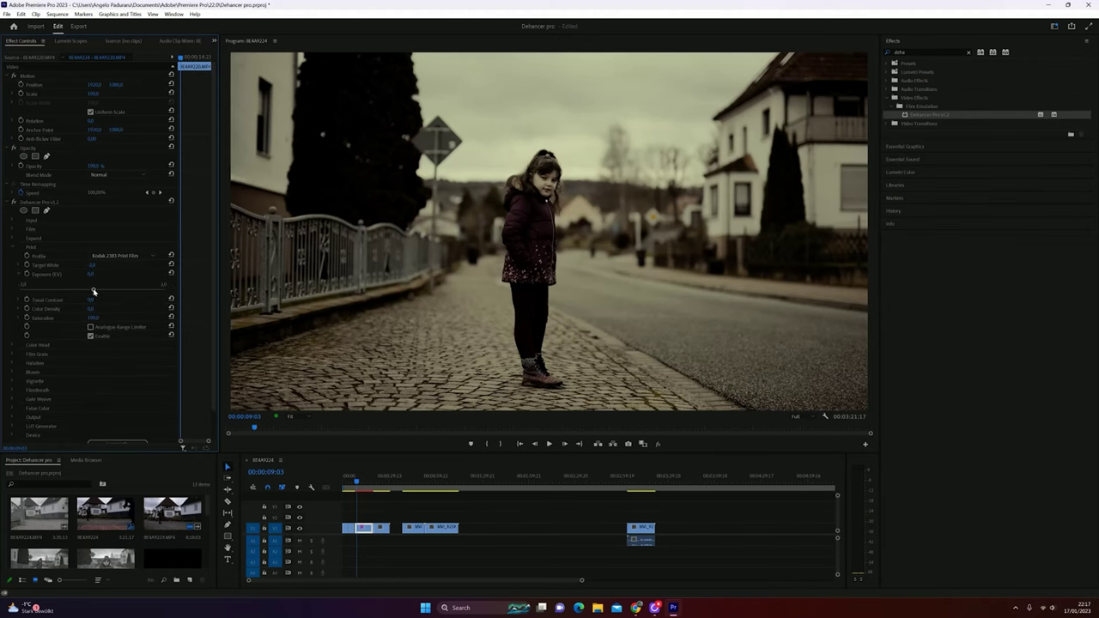
drag(92, 290, 88, 291)
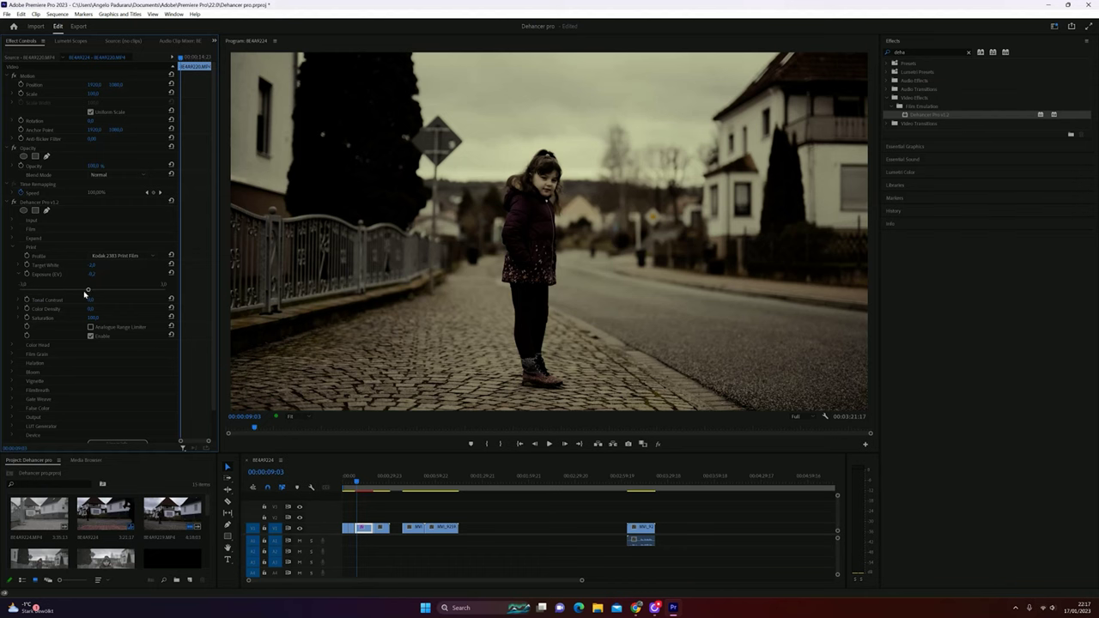
Step: Reduce the print's tonal contrast to about -9 and raise its color density to the maximum of 100
click(27, 300)
drag(92, 315, 79, 314)
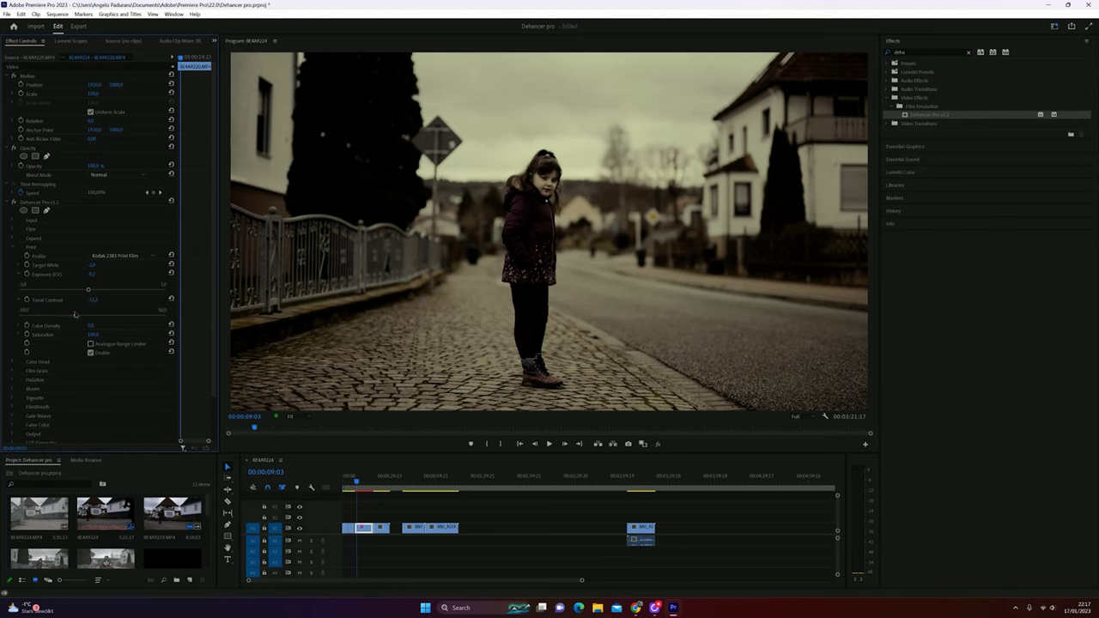
click(20, 326)
drag(97, 341, 172, 341)
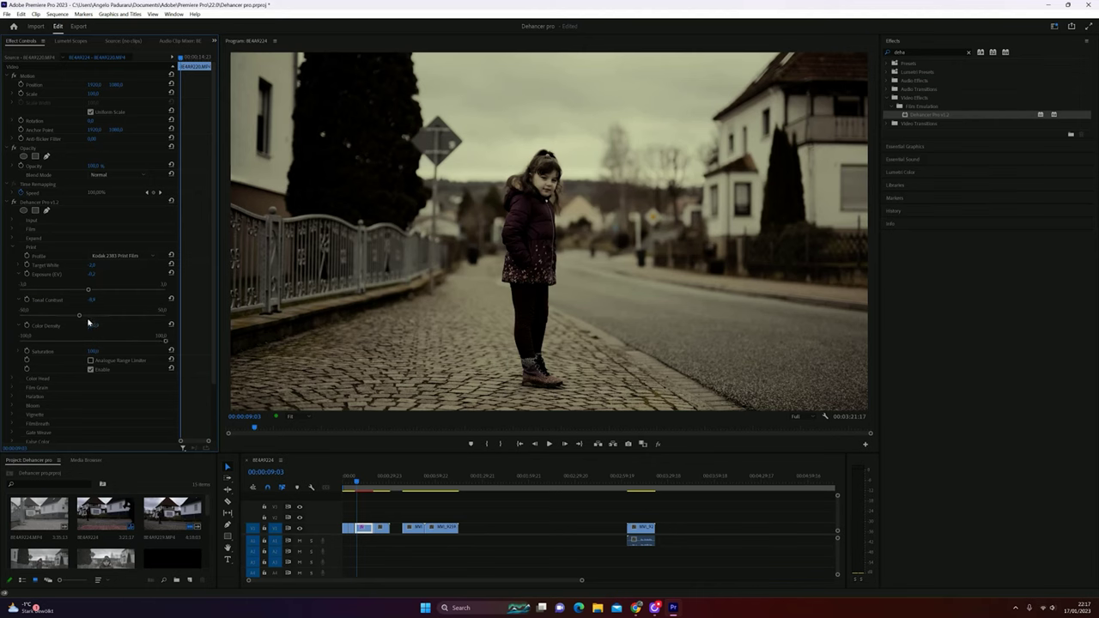
Step: Try the print's saturation at 0, return it to 100, and collapse the Print settings
click(20, 352)
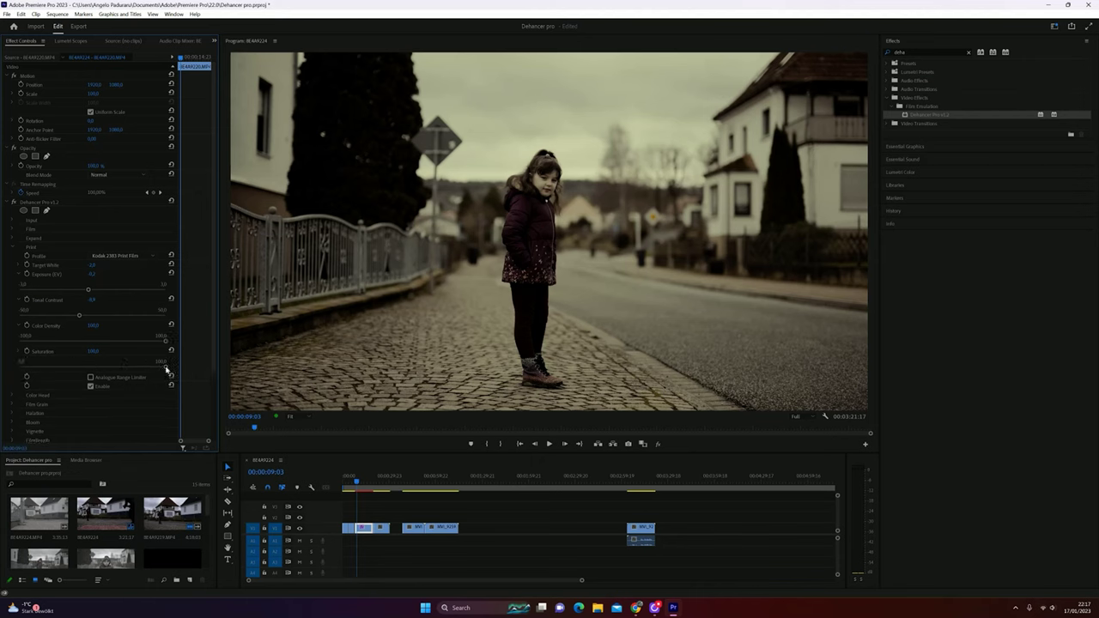
click(21, 364)
drag(22, 366, 172, 363)
click(19, 274)
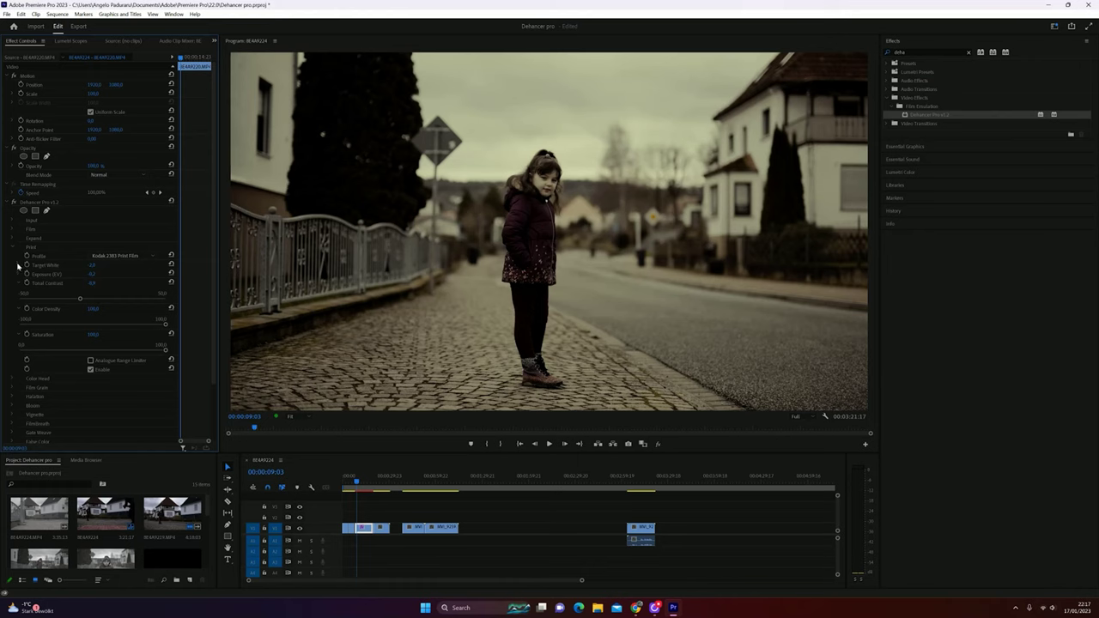
click(13, 248)
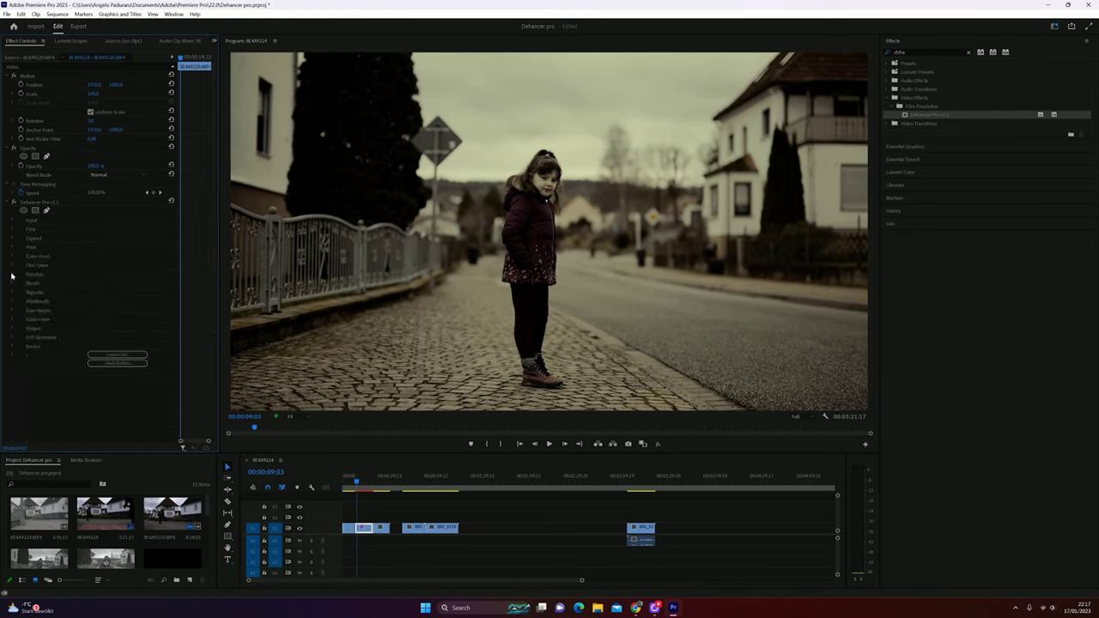
Step: Enable Film Grain and set the grain amount to about 6.5, leaving its size at the minimum
click(11, 266)
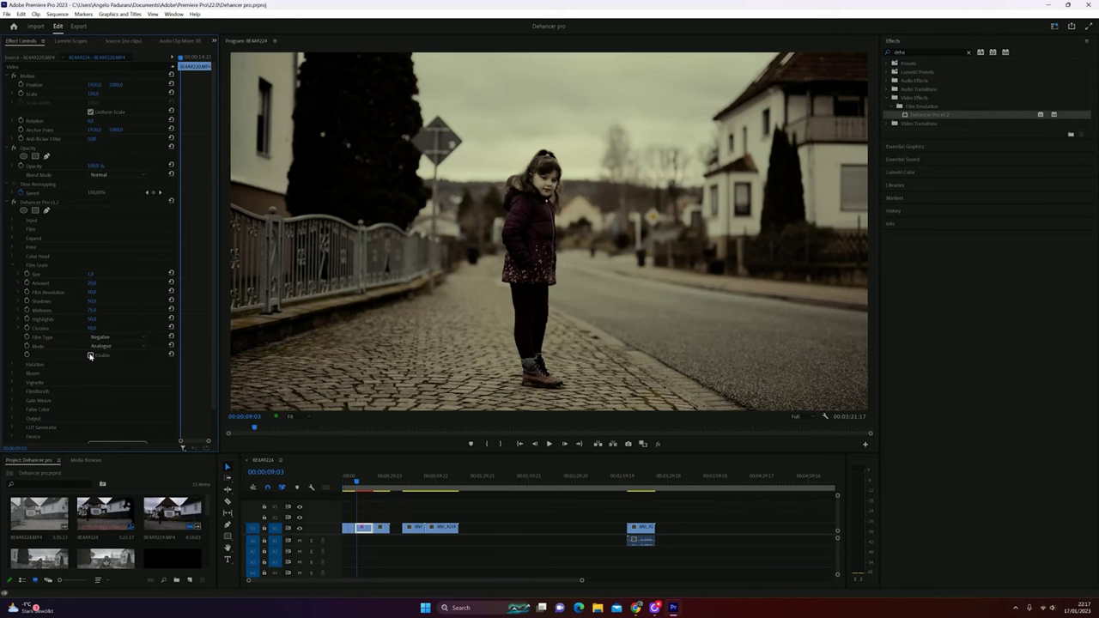
click(90, 355)
click(18, 273)
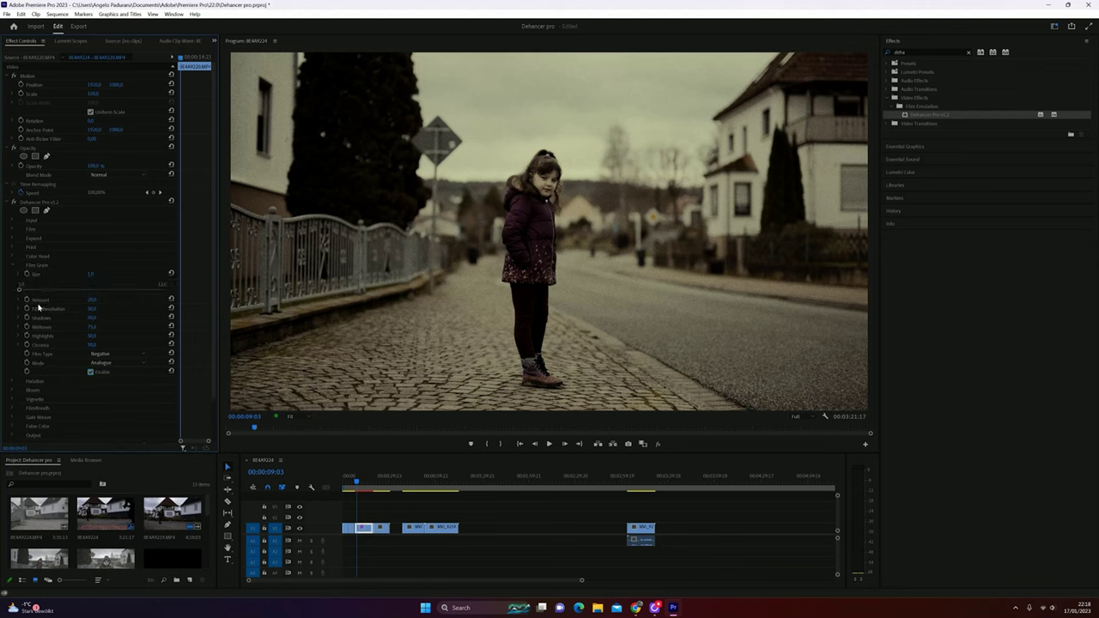
click(19, 300)
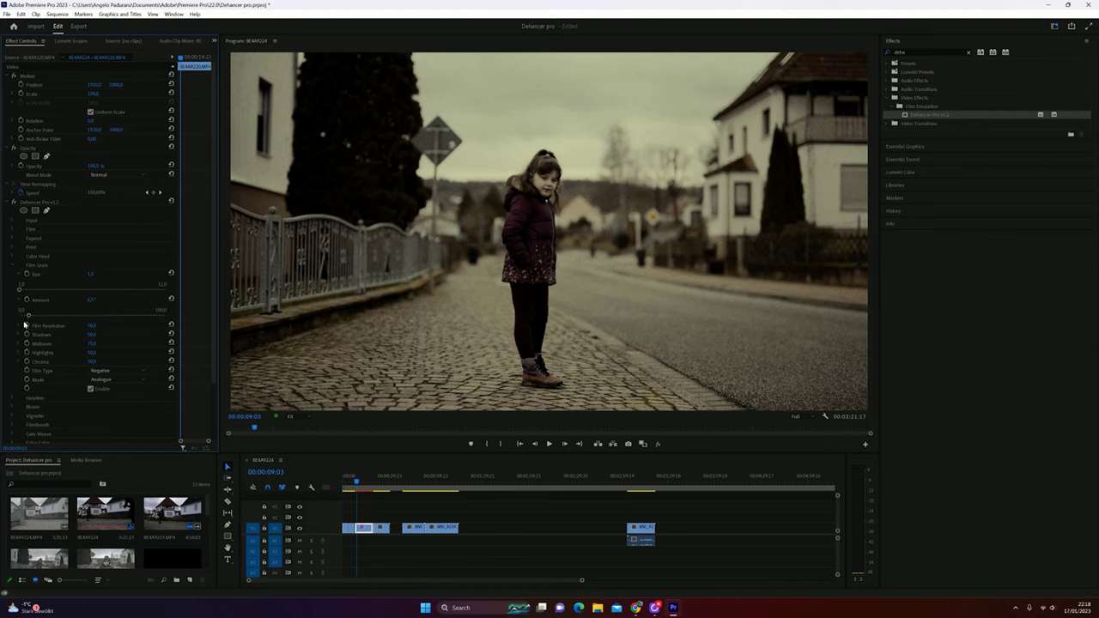
Step: Test low and high film resolution for the grain, return it to 50, and set the shadows to about 49
click(20, 326)
drag(93, 340, 29, 340)
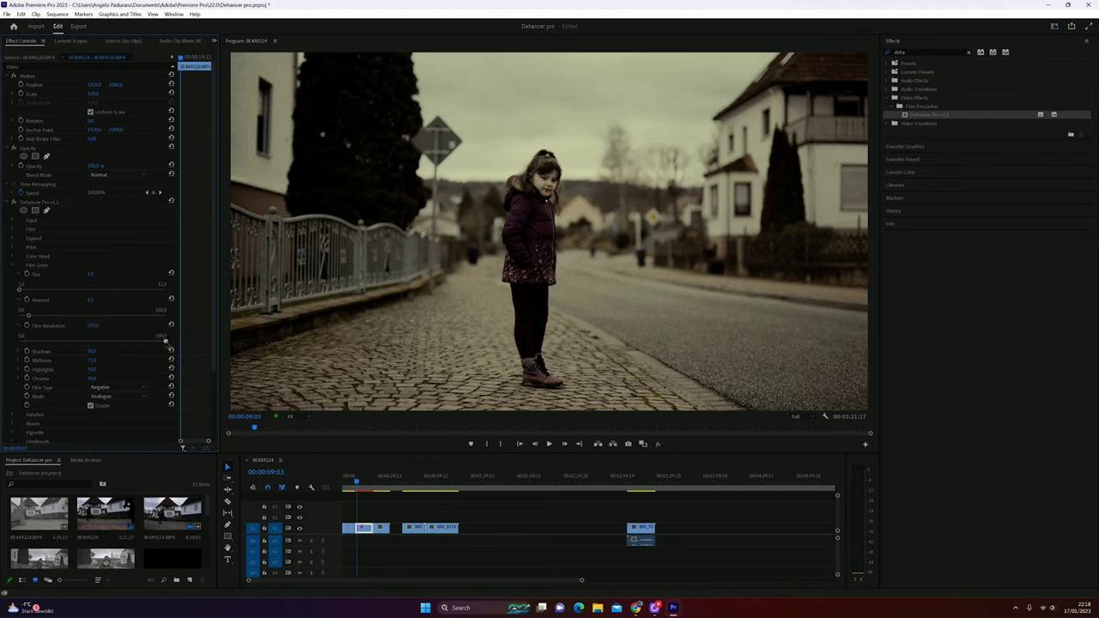
drag(166, 341, 92, 341)
click(21, 351)
mouse_move(94, 368)
mouse_down()
mouse_move(51, 367)
mouse_move(122, 367)
mouse_move(91, 368)
mouse_up()
Step: Enlarge the clip to inspect the grain up close and reduce the grain's midtones to about 19
click(18, 378)
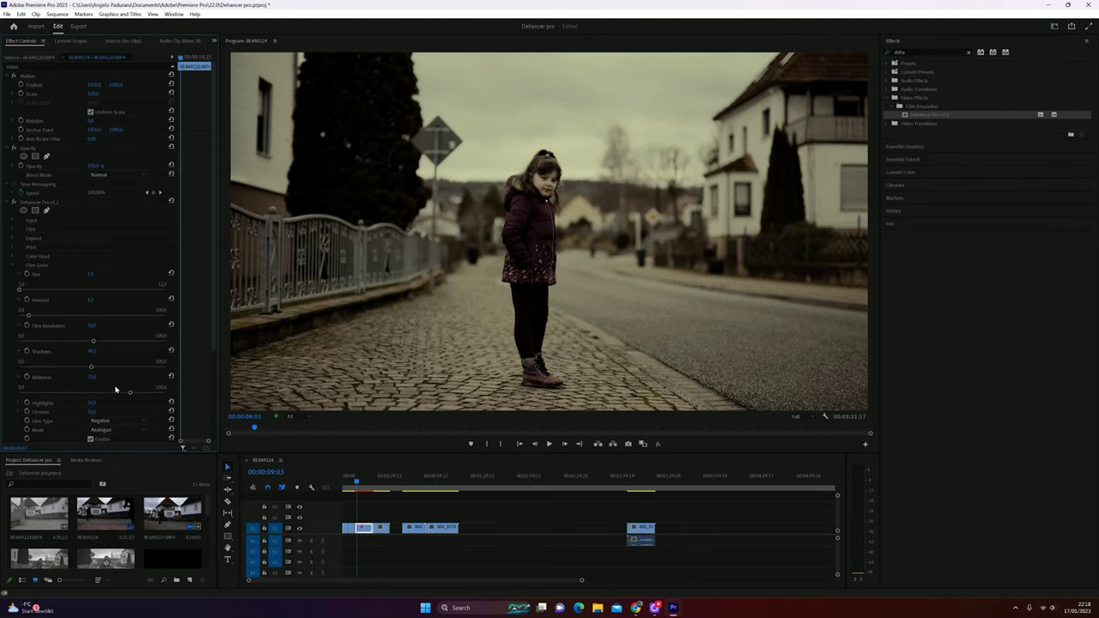
mouse_move(130, 394)
mouse_down()
mouse_move(109, 393)
mouse_move(123, 393)
mouse_up()
mouse_move(93, 94)
mouse_down()
mouse_move(118, 85)
mouse_move(86, 86)
mouse_up()
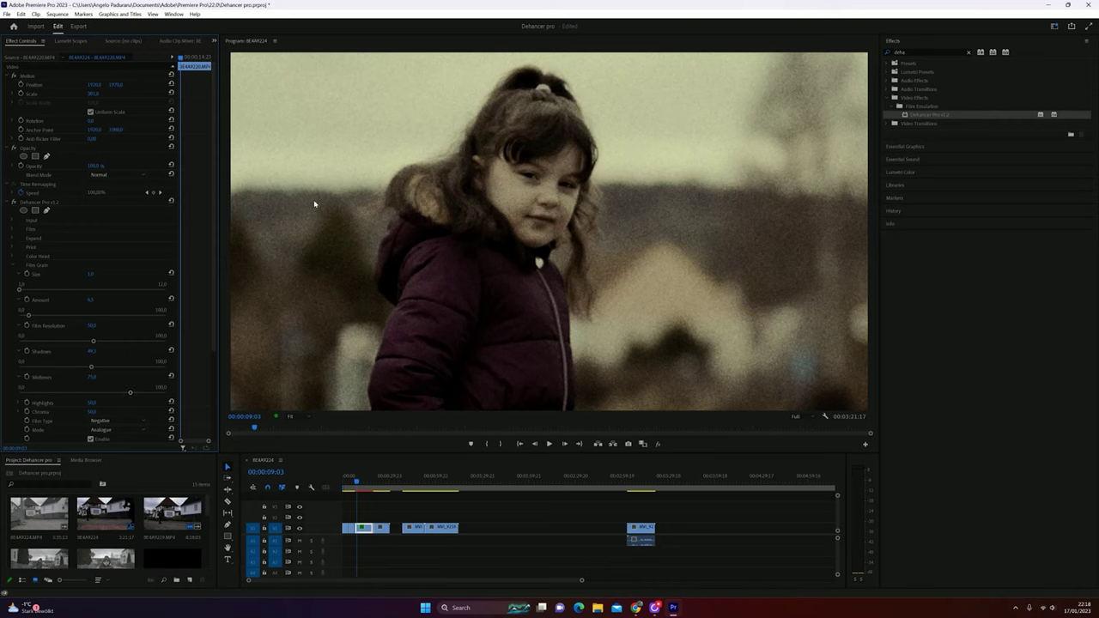
drag(136, 392, 26, 393)
mouse_move(93, 341)
mouse_down()
mouse_move(172, 348)
mouse_move(106, 350)
mouse_up()
mouse_move(32, 393)
mouse_down()
mouse_move(129, 394)
mouse_move(46, 393)
mouse_up()
Step: Reset the clip's scale and position to their default values
click(19, 404)
click(171, 92)
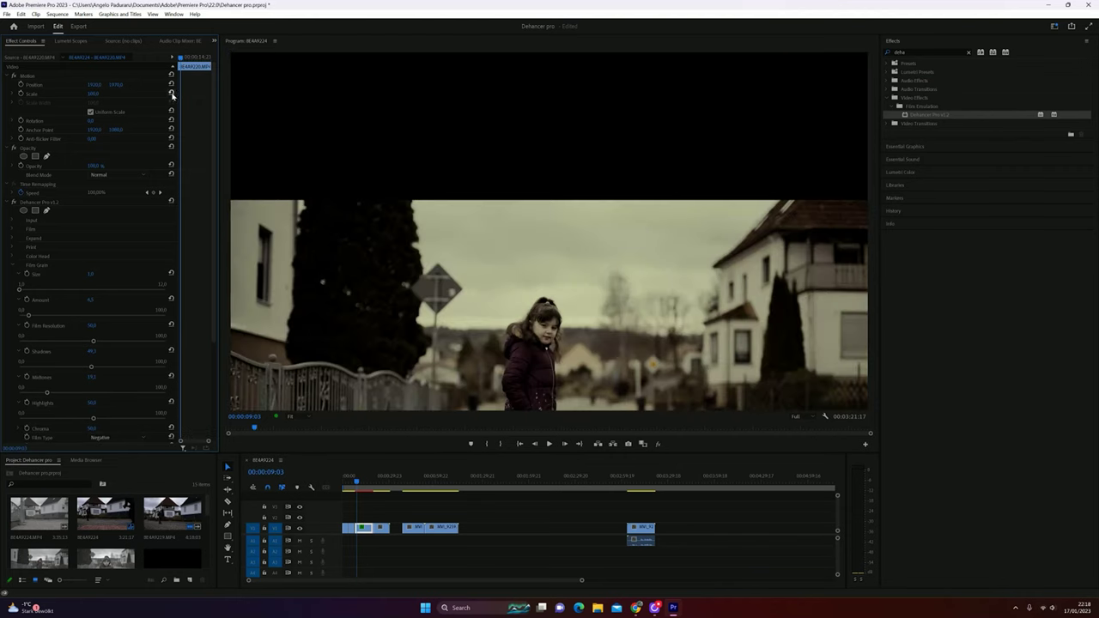
click(171, 87)
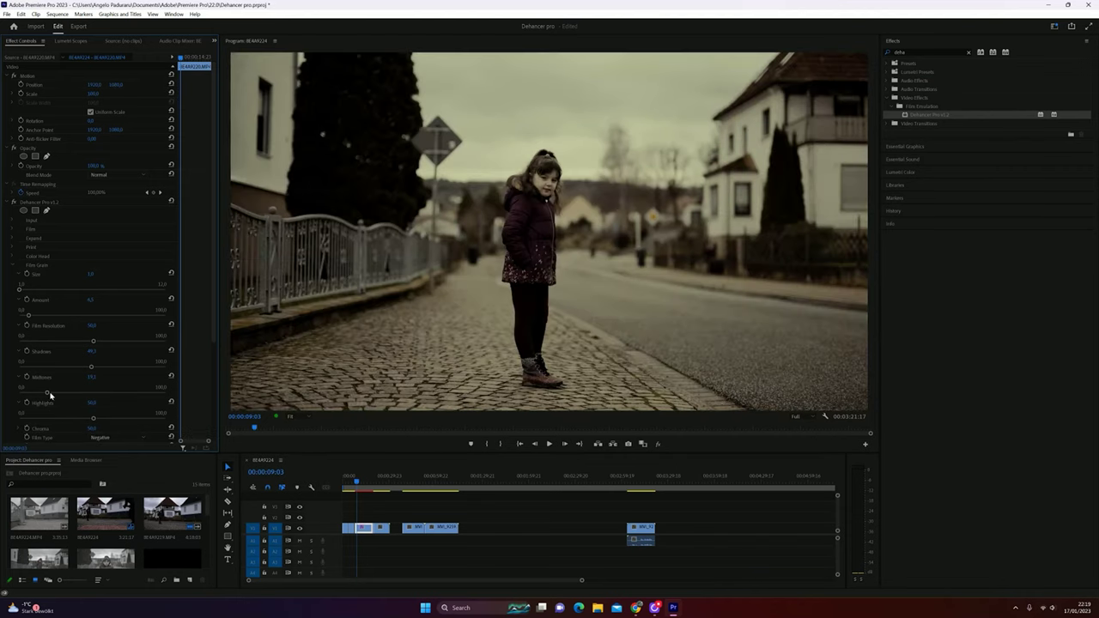
Step: Set the film grain's highlights to about 45 and its chroma to 0
drag(93, 419, 79, 419)
scroll(94, 395, down, 2)
drag(94, 392, 18, 393)
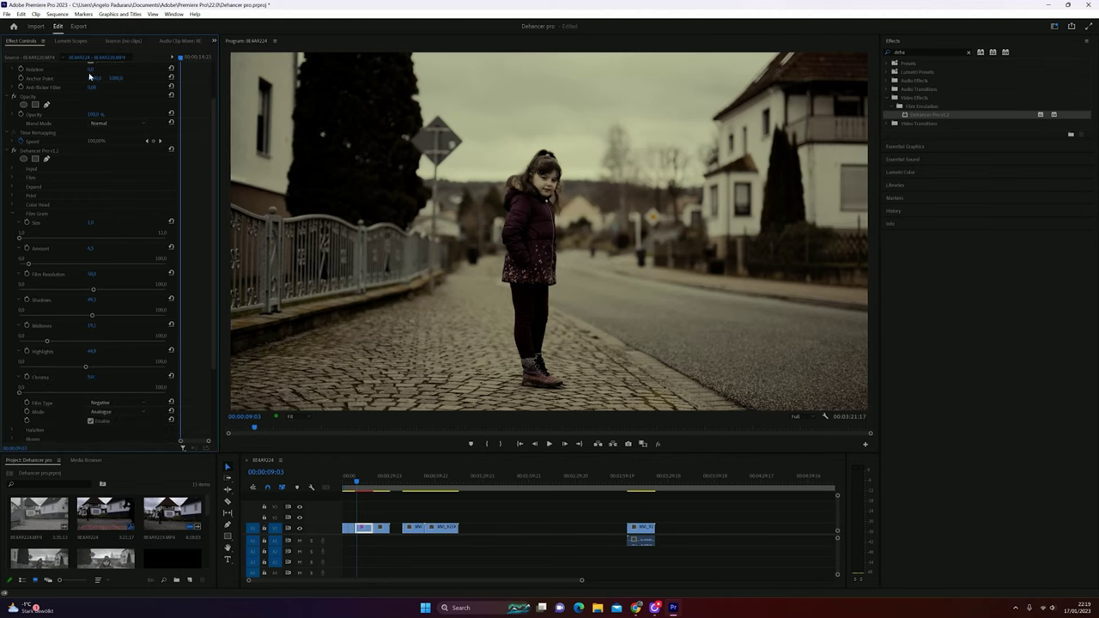
Step: Enlarge the clip to inspect the grain and review the film type and mode options, keeping Negative and Analogue
scroll(126, 131, up, 2)
drag(97, 85, 172, 85)
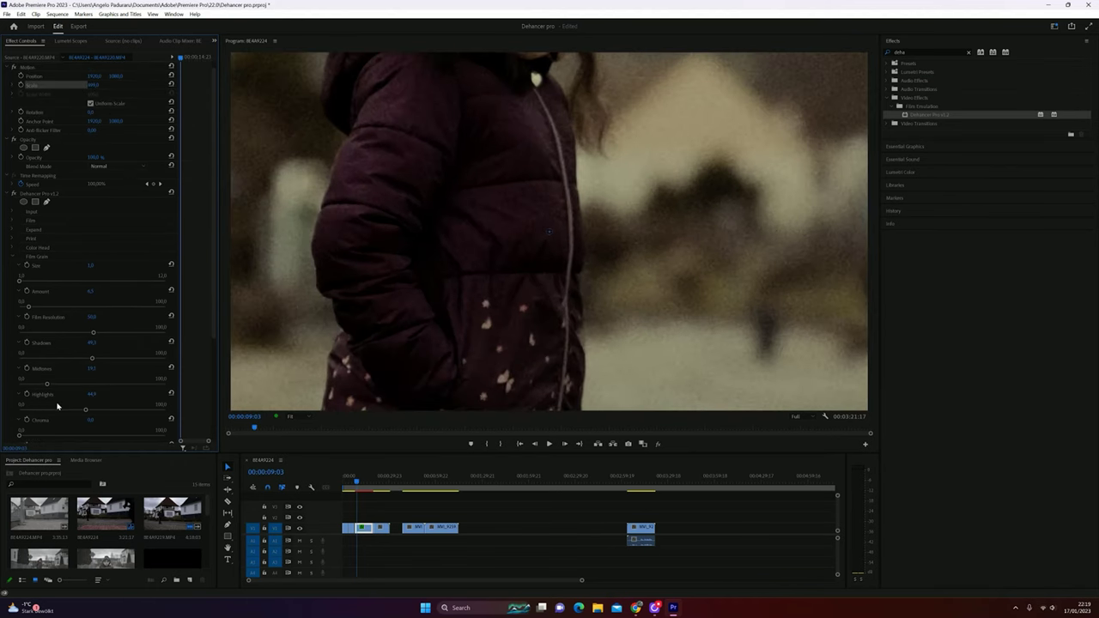
scroll(109, 392, down, 2)
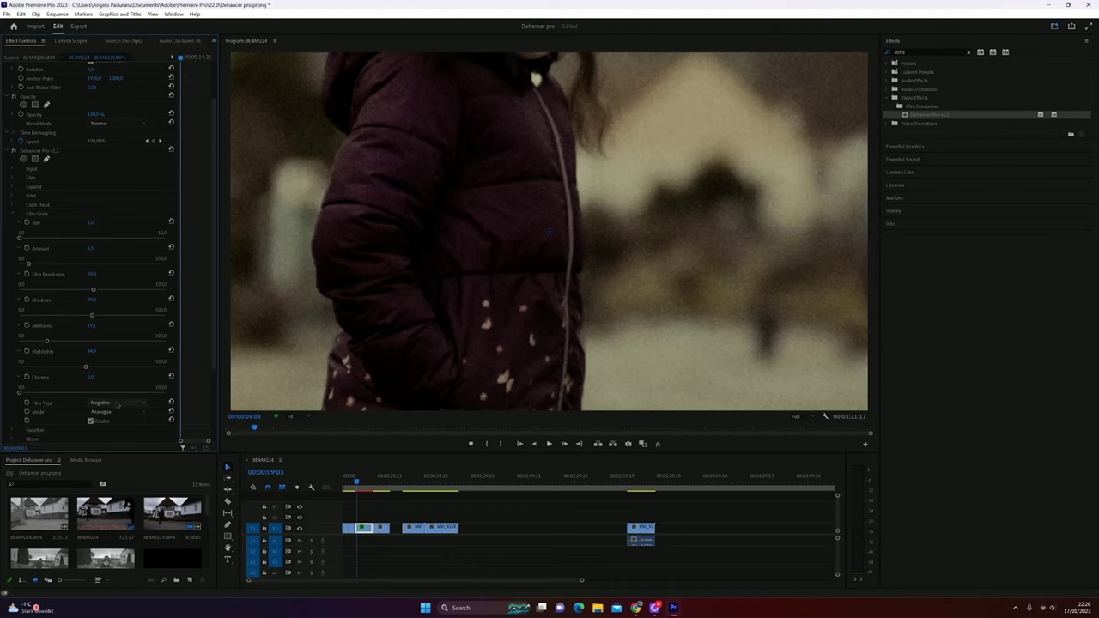
scroll(116, 404, down, 1)
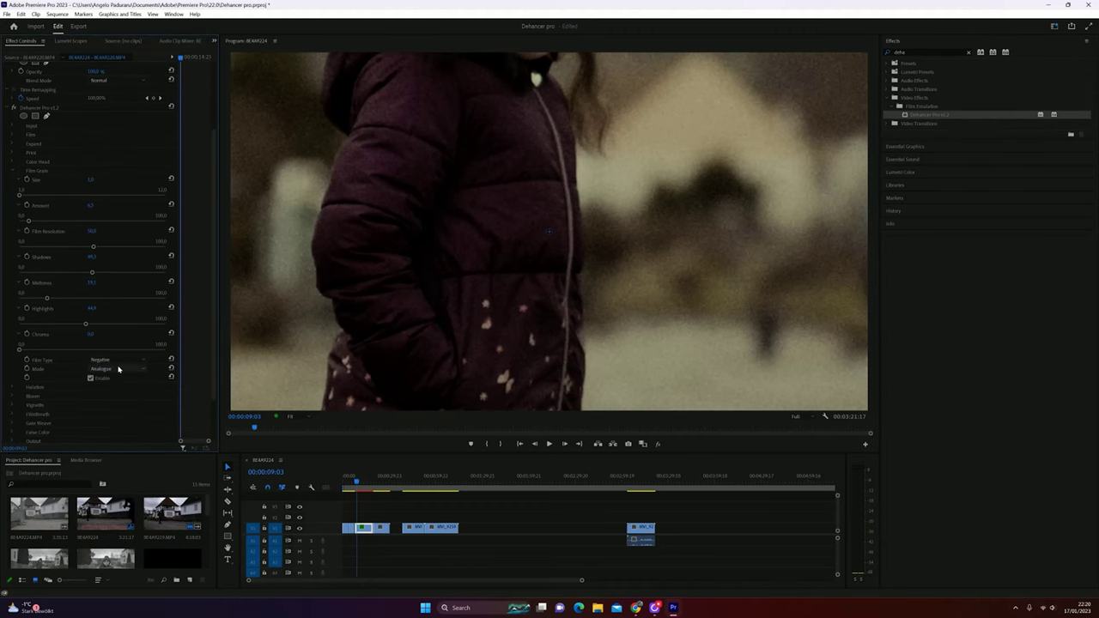
click(119, 368)
click(110, 377)
click(107, 359)
click(116, 377)
click(140, 360)
click(123, 374)
Step: Reset the enlarged clip's scale to 100 so the full frame fits again
scroll(102, 189, up, 3)
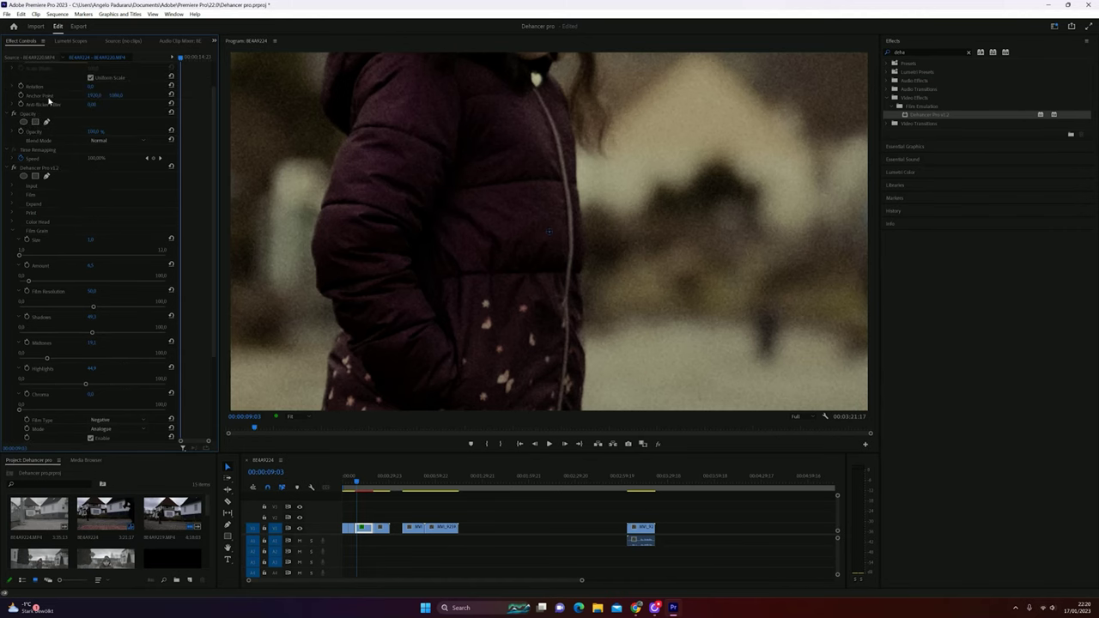
click(171, 92)
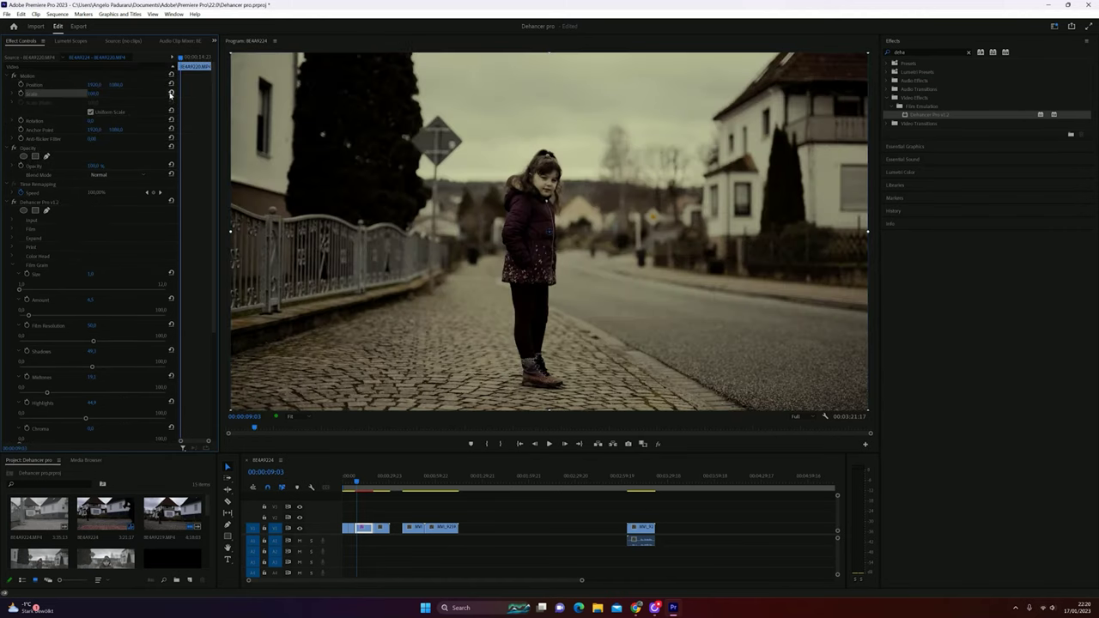
scroll(214, 318, down, 4)
scroll(211, 410, down, 1)
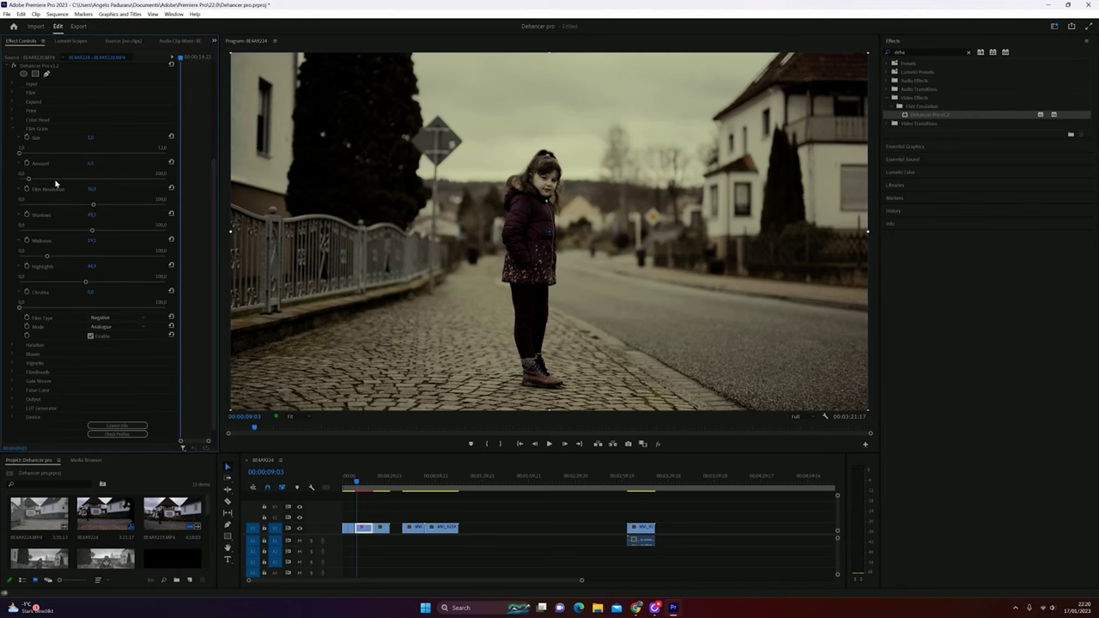
click(12, 129)
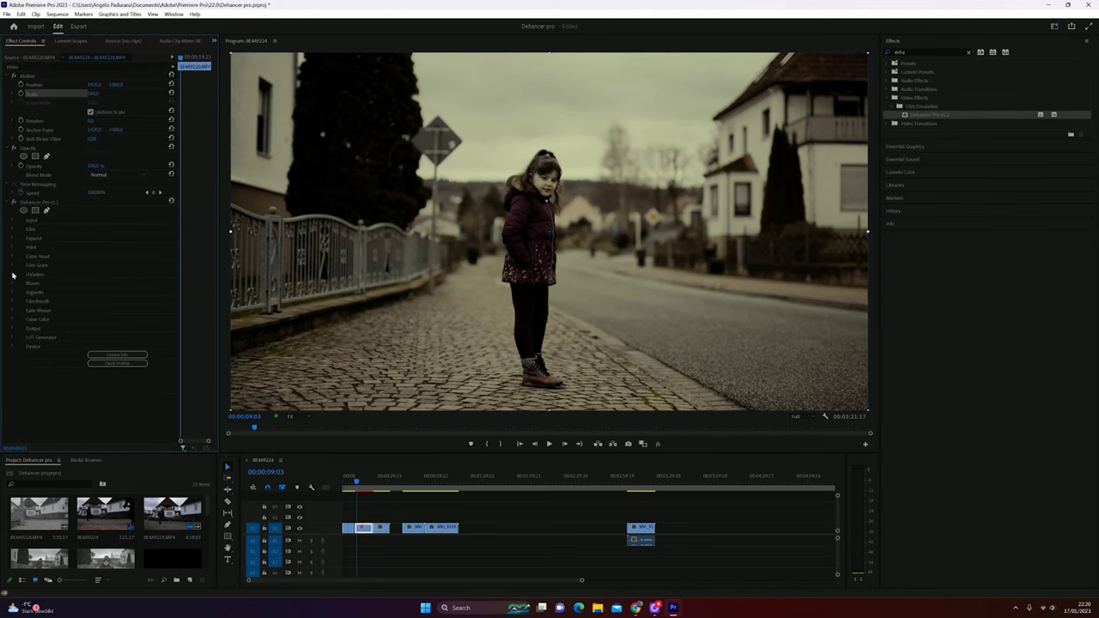
Step: Raise the film grain amount to about 14, slightly increase the grain size, and collapse the Film Grain settings
click(12, 265)
drag(25, 315, 40, 315)
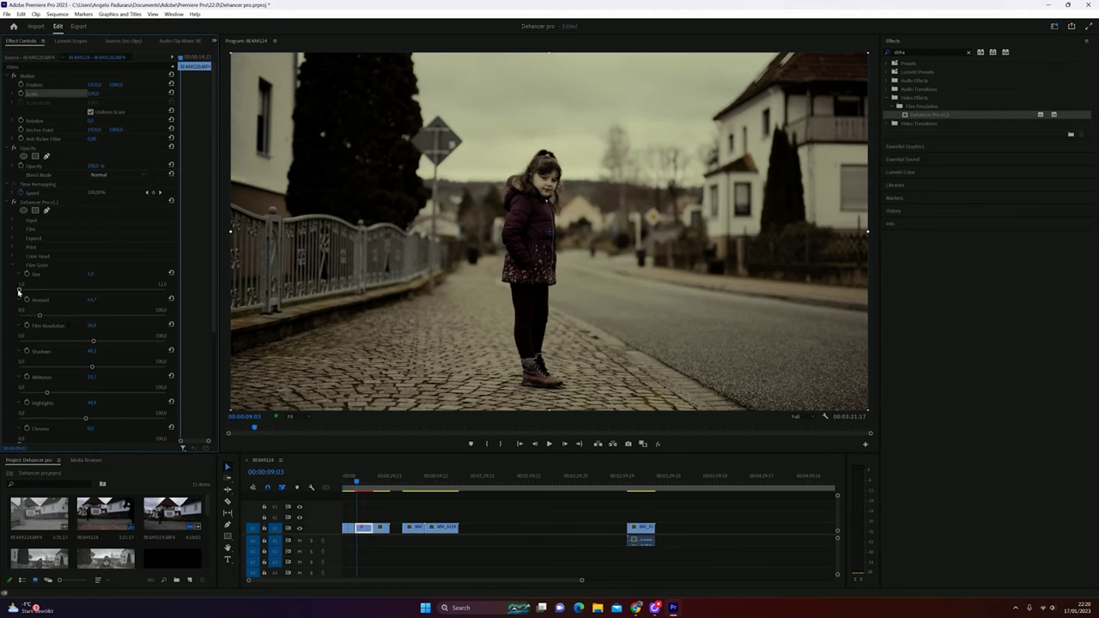
scroll(20, 292, down, 5)
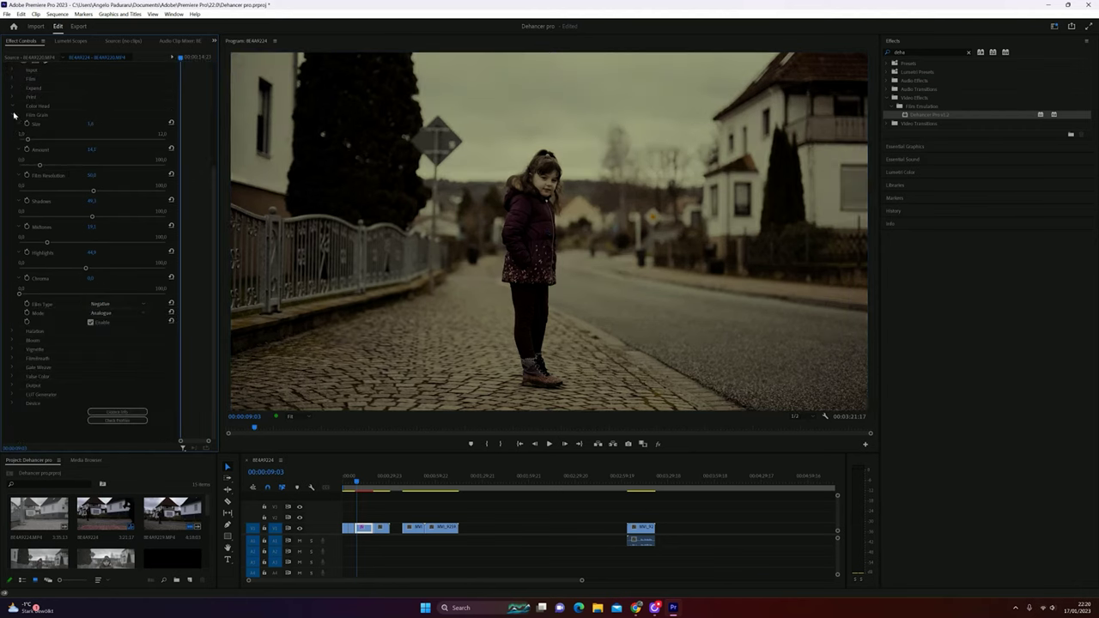
click(13, 115)
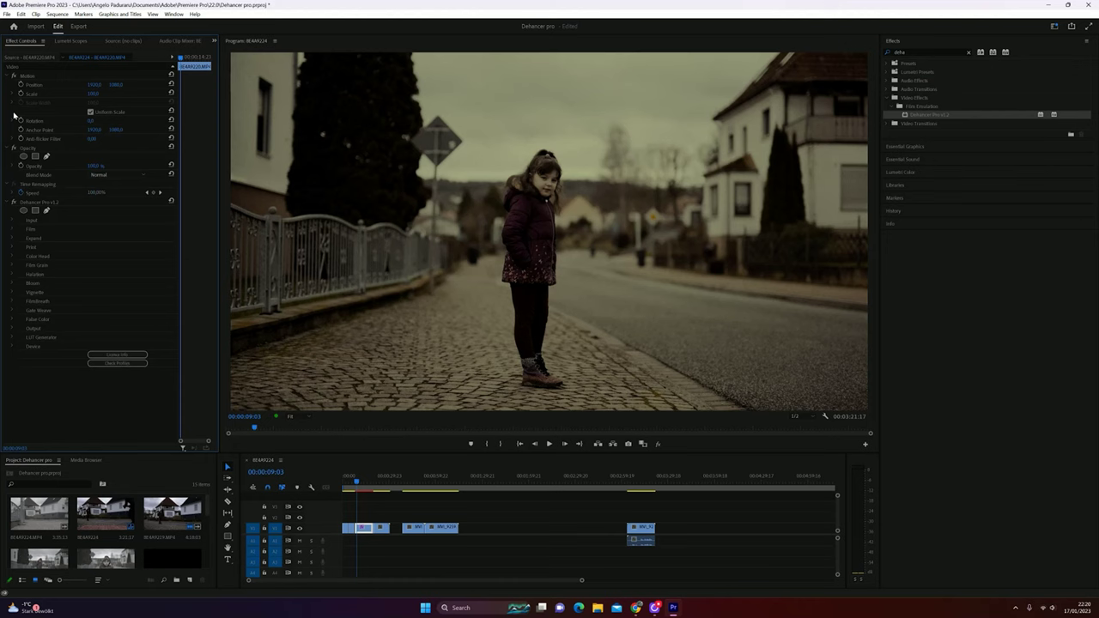
Step: Try the Halation effect on the enlarged clip and collapse its settings
click(12, 274)
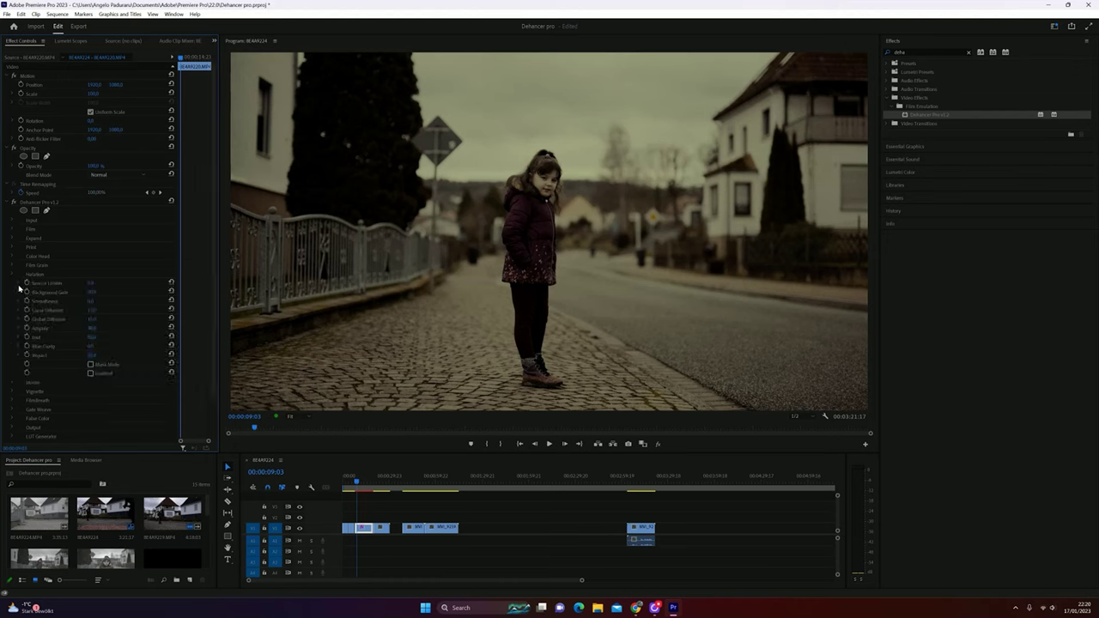
click(90, 374)
drag(92, 93, 168, 139)
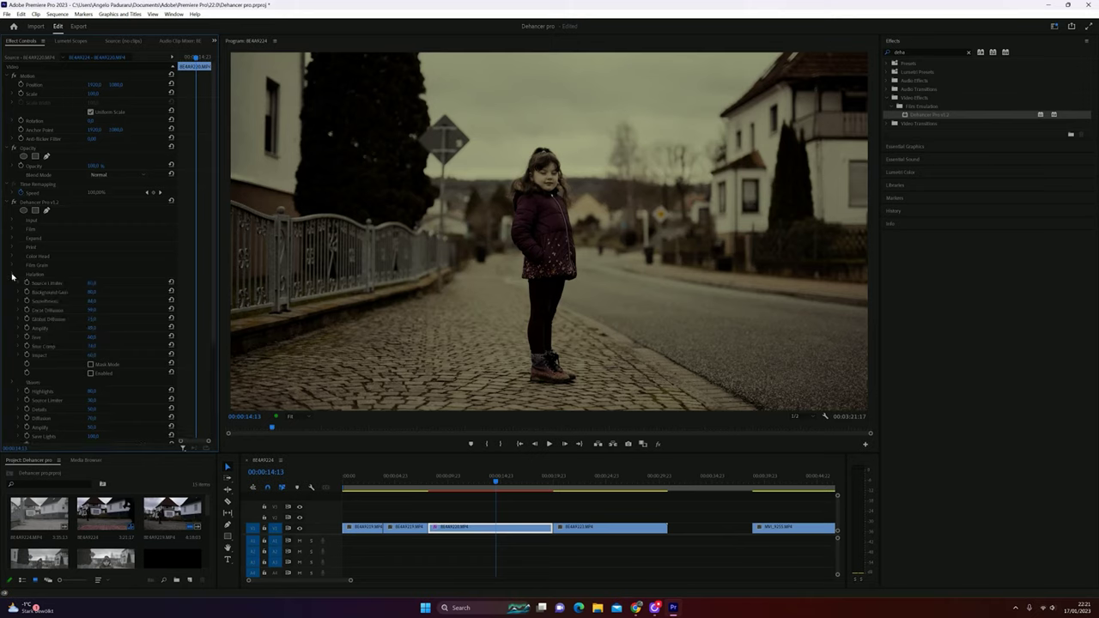
click(12, 275)
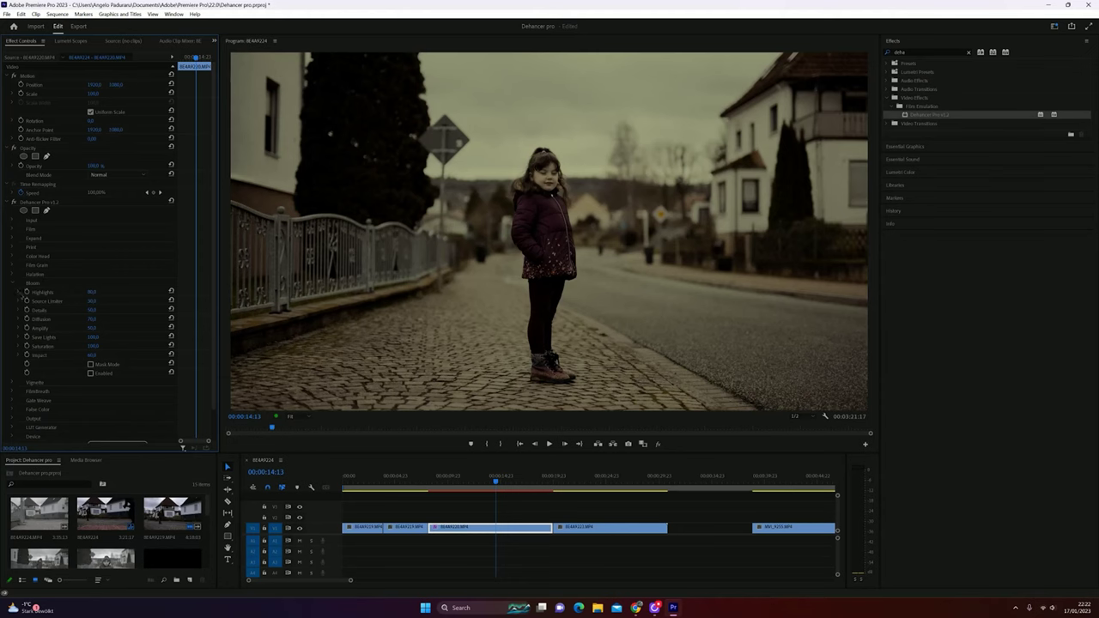
Step: Enable Bloom with highlights about 84, source limiter 73, details 80, diffusion 91, amplify 73 and save lights 40
click(21, 292)
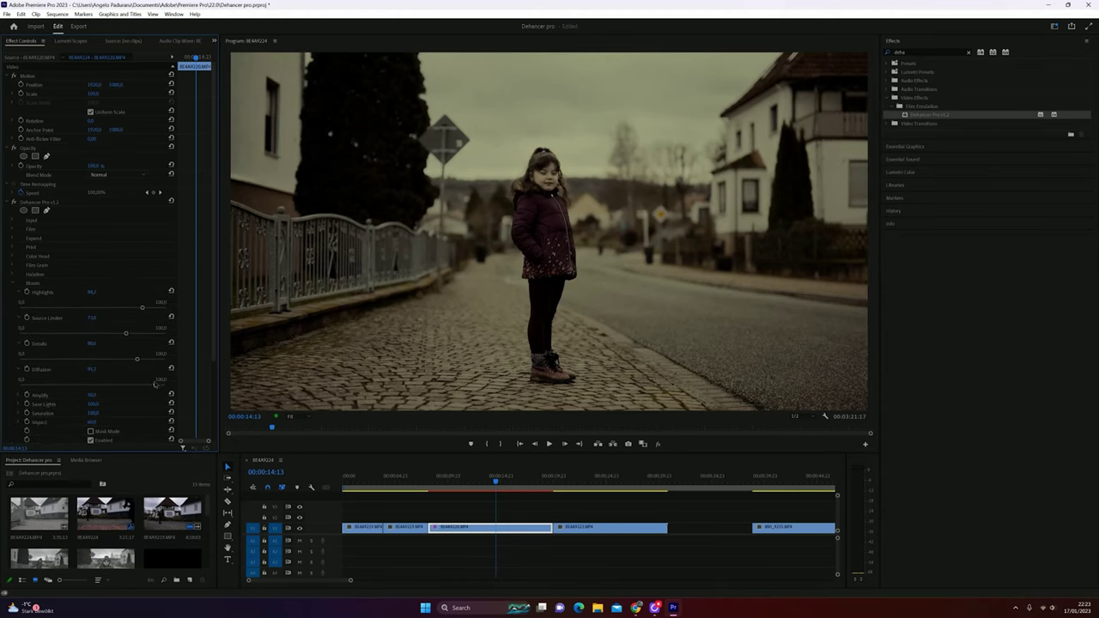
click(19, 394)
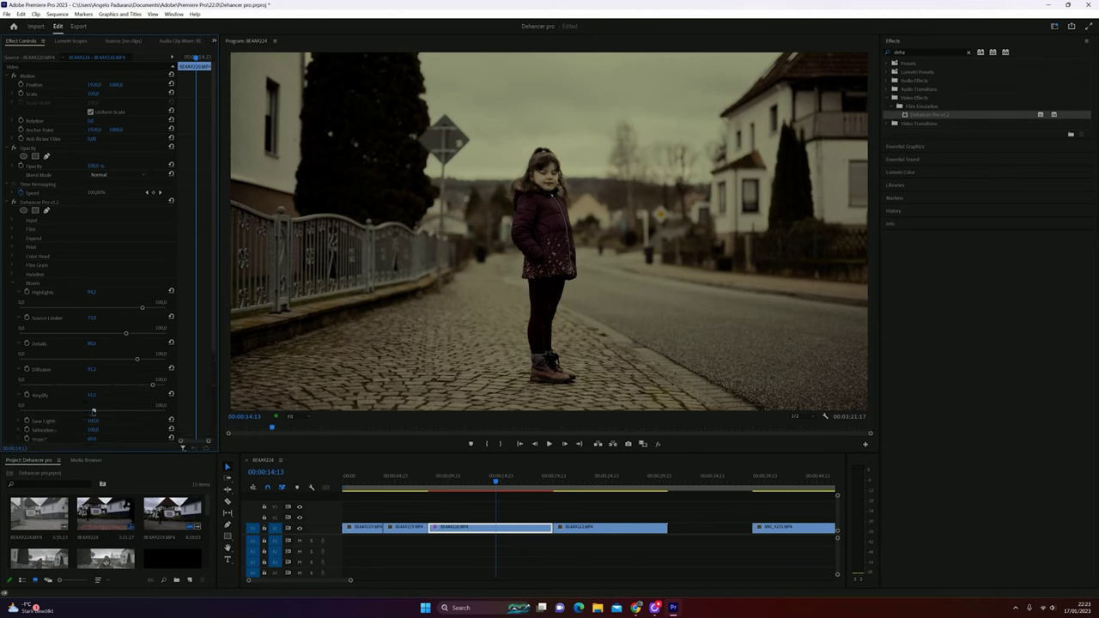
scroll(147, 409, down, 1)
click(27, 370)
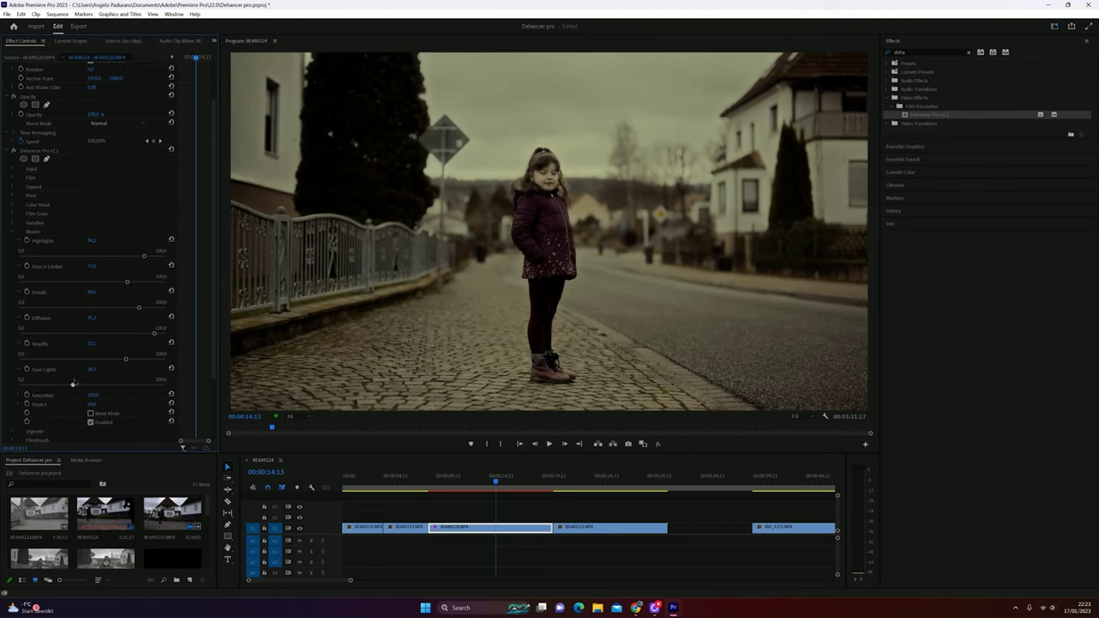
scroll(97, 226, up, 2)
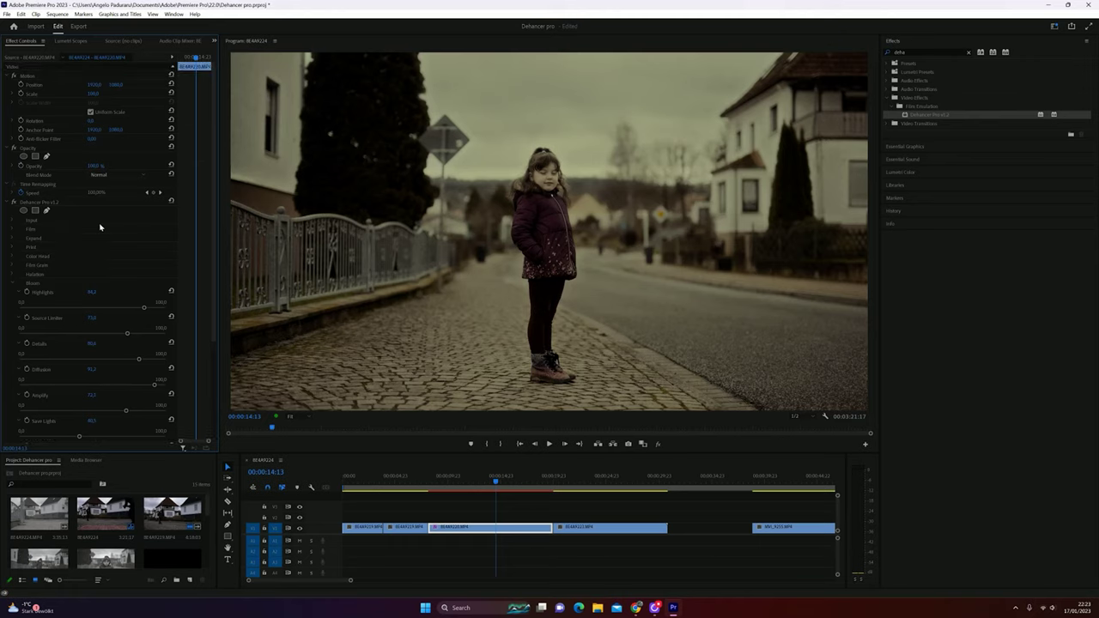
Step: Enlarge the clip and toggle the Bloom effect off and on to compare its result on the girl's face
drag(93, 93, 118, 84)
scroll(182, 351, down, 1)
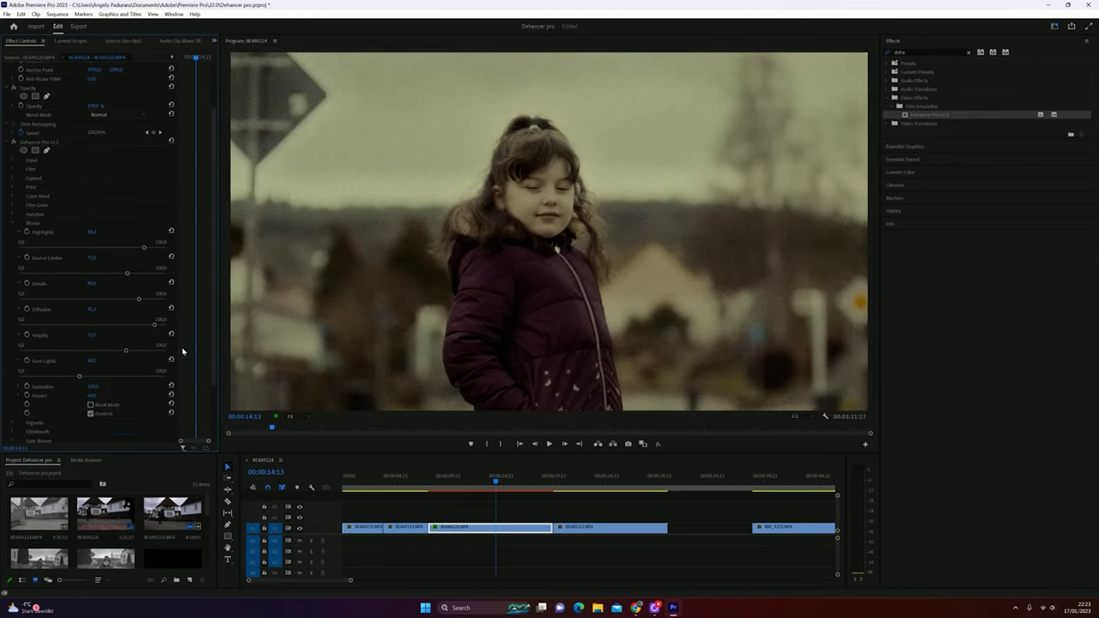
click(90, 413)
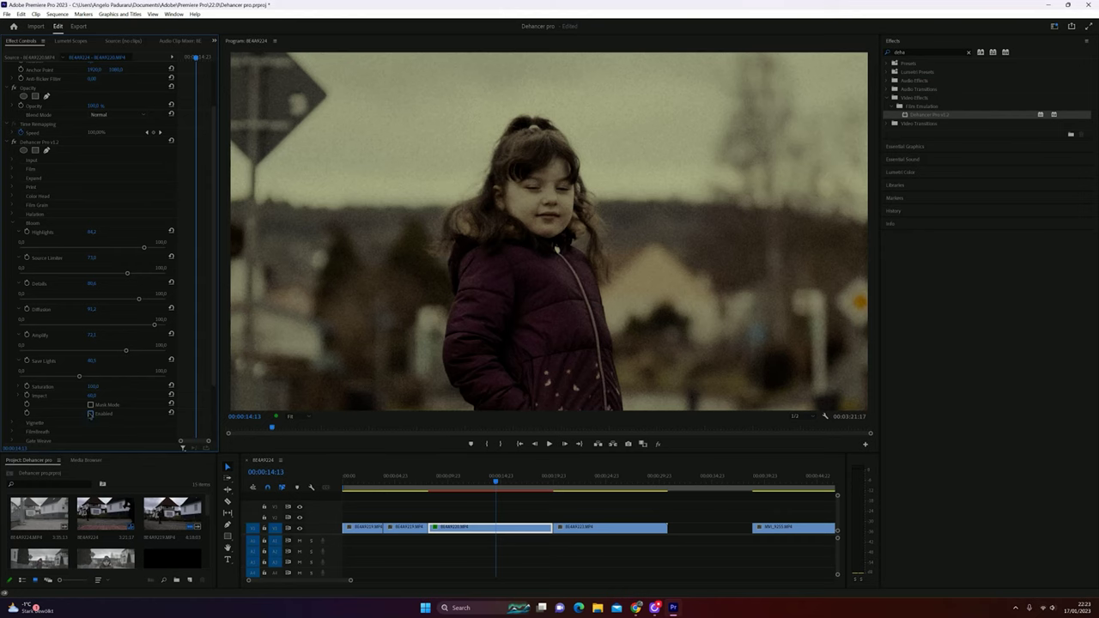
click(90, 414)
click(90, 413)
click(90, 414)
scroll(150, 145, up, 2)
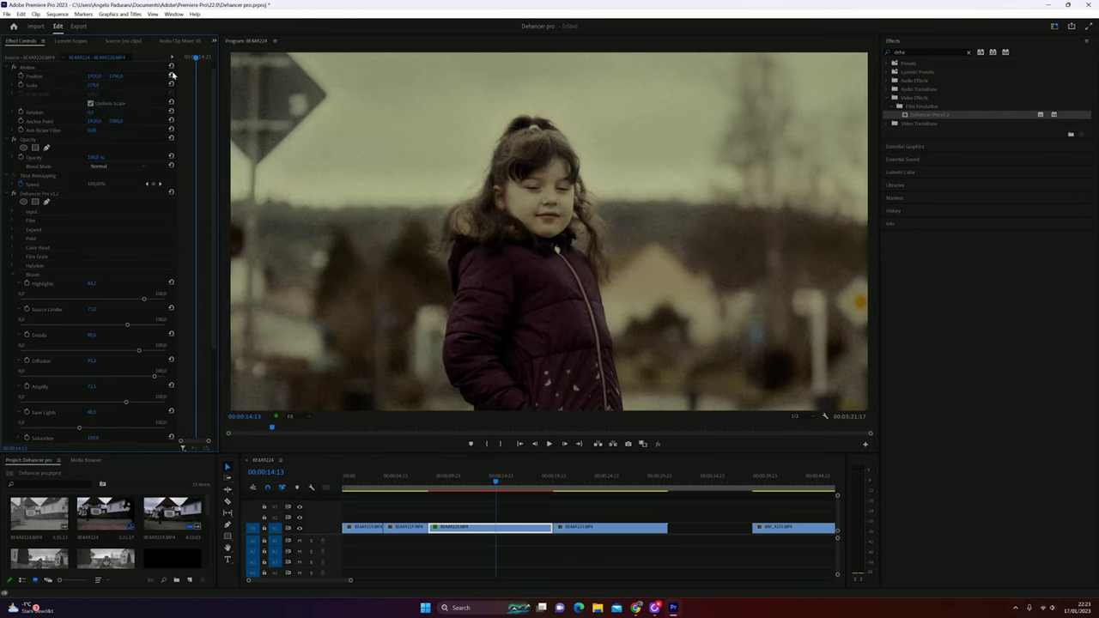
Step: Reset the clip's position and scale to fit the full frame, and collapse the Bloom settings
click(171, 75)
click(171, 84)
click(12, 290)
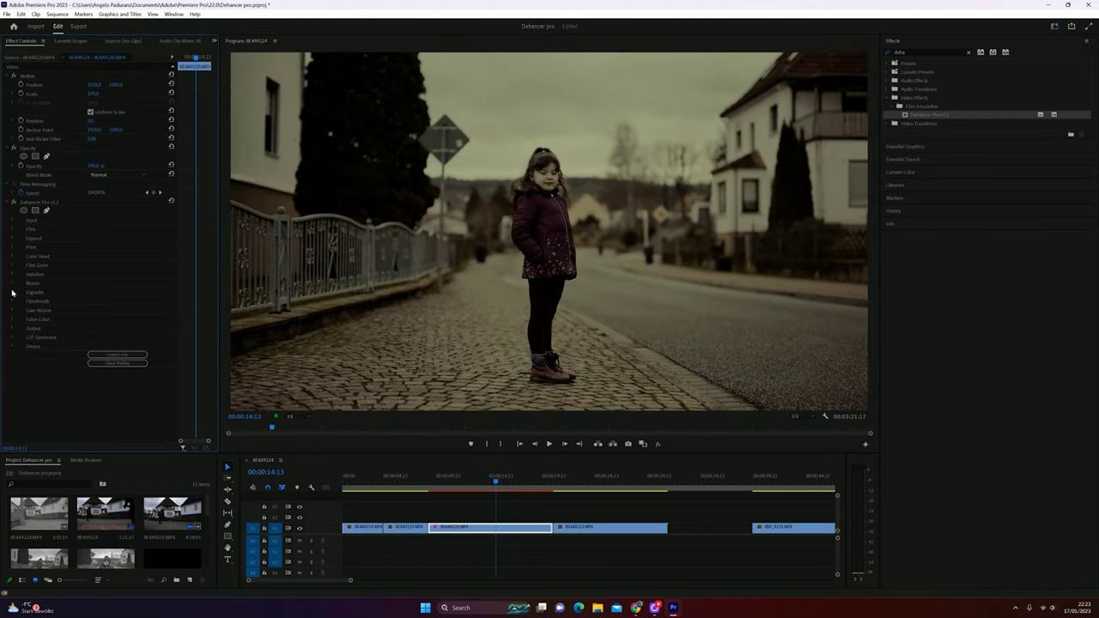
Step: Enable the Dehancer vignette with its feather set to 0
click(12, 293)
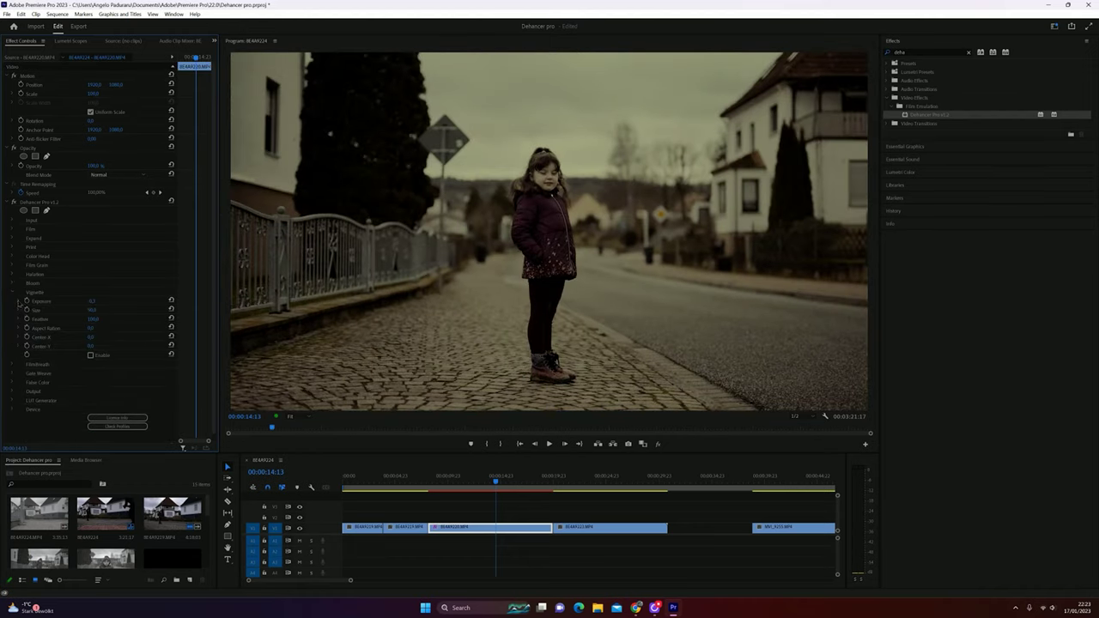
click(19, 301)
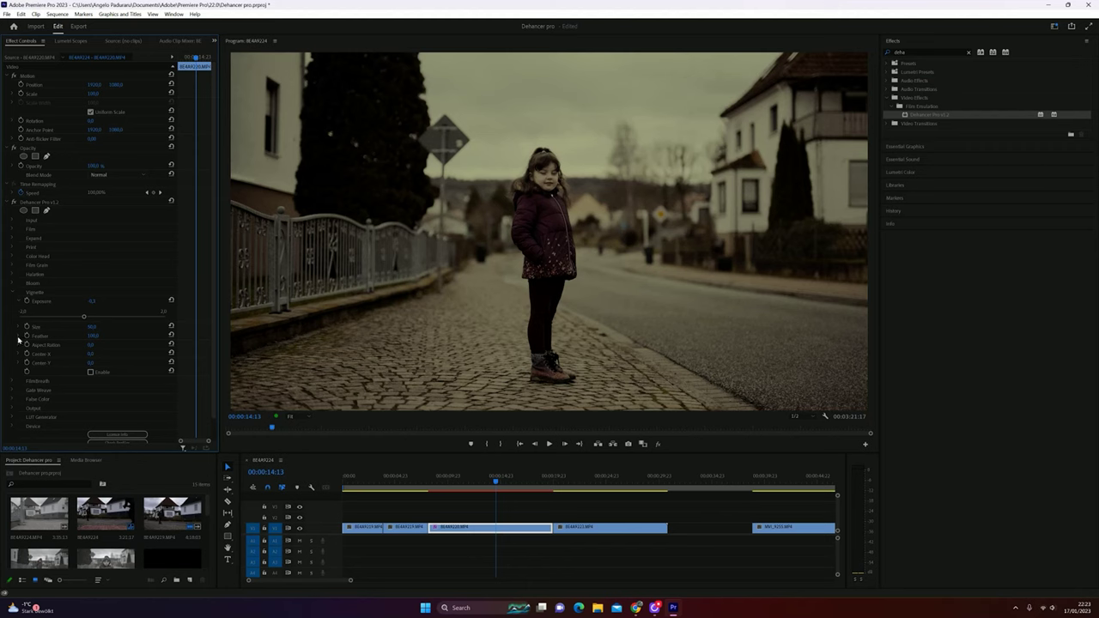
click(19, 335)
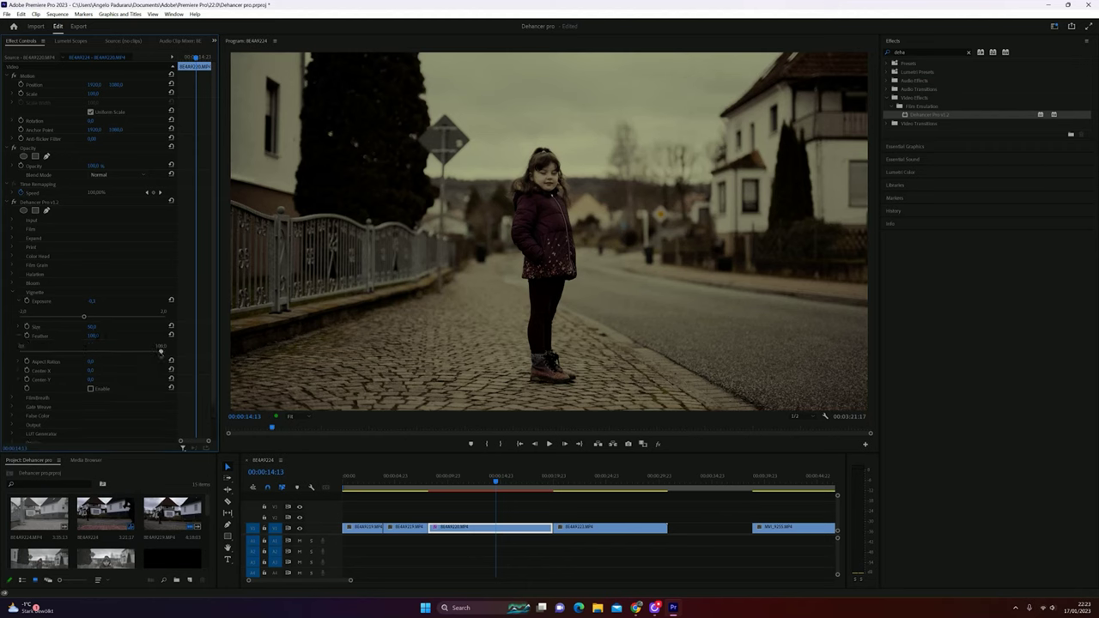
drag(128, 352, 19, 350)
click(90, 388)
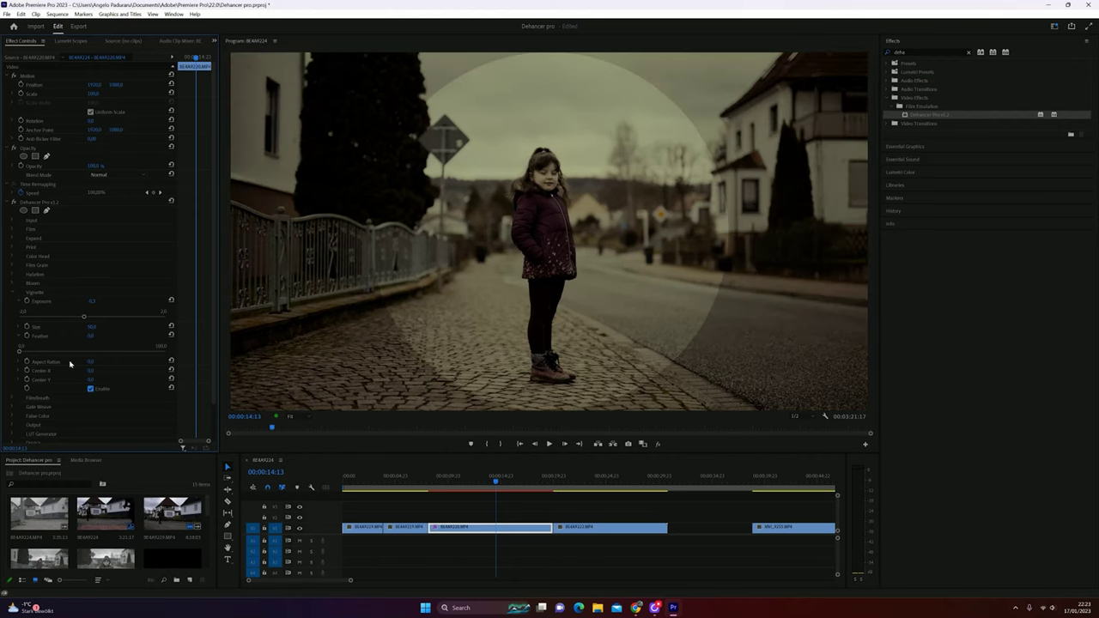
mouse_move(21, 352)
mouse_down()
mouse_move(41, 352)
mouse_move(19, 351)
mouse_up()
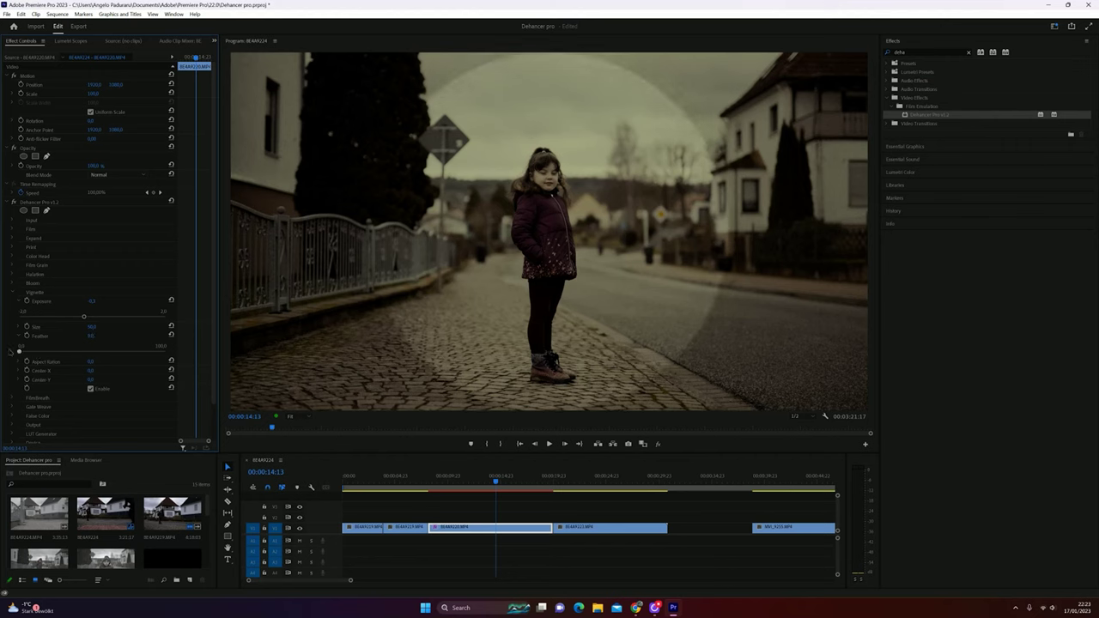
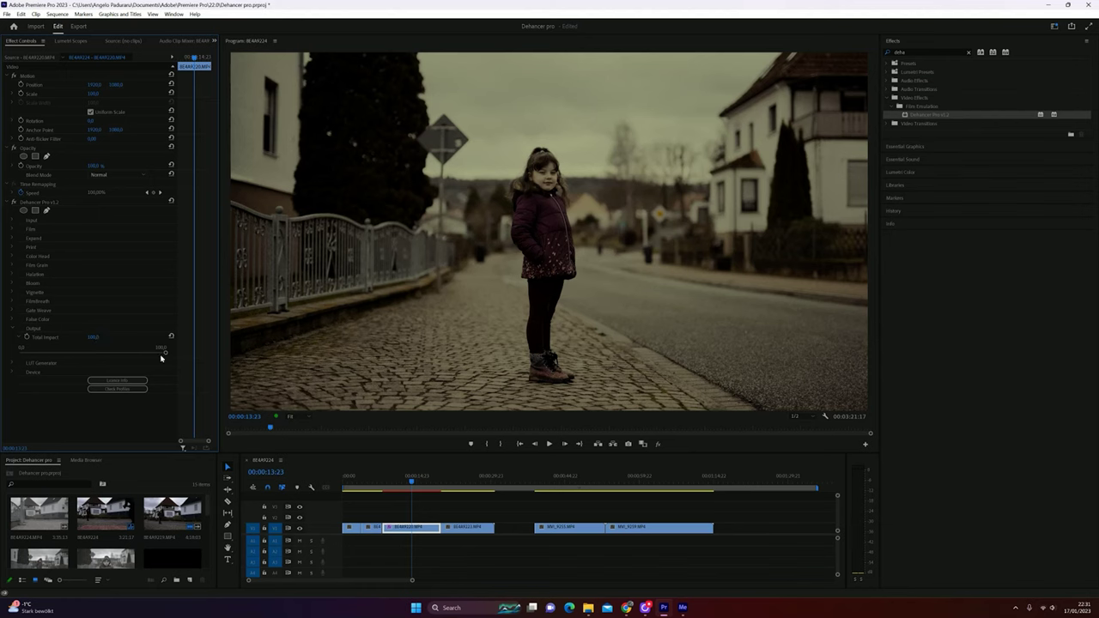
Step: Try a lower total impact for the Dehancer output, restore it to 100, and collapse the Output settings
drag(166, 353, 79, 353)
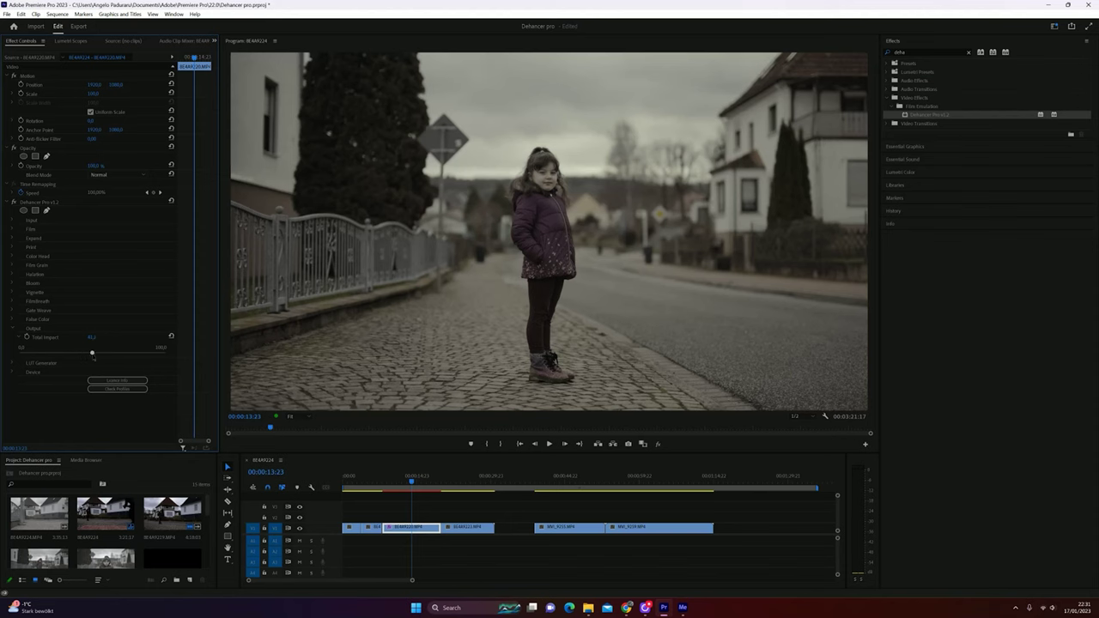
drag(86, 353, 218, 356)
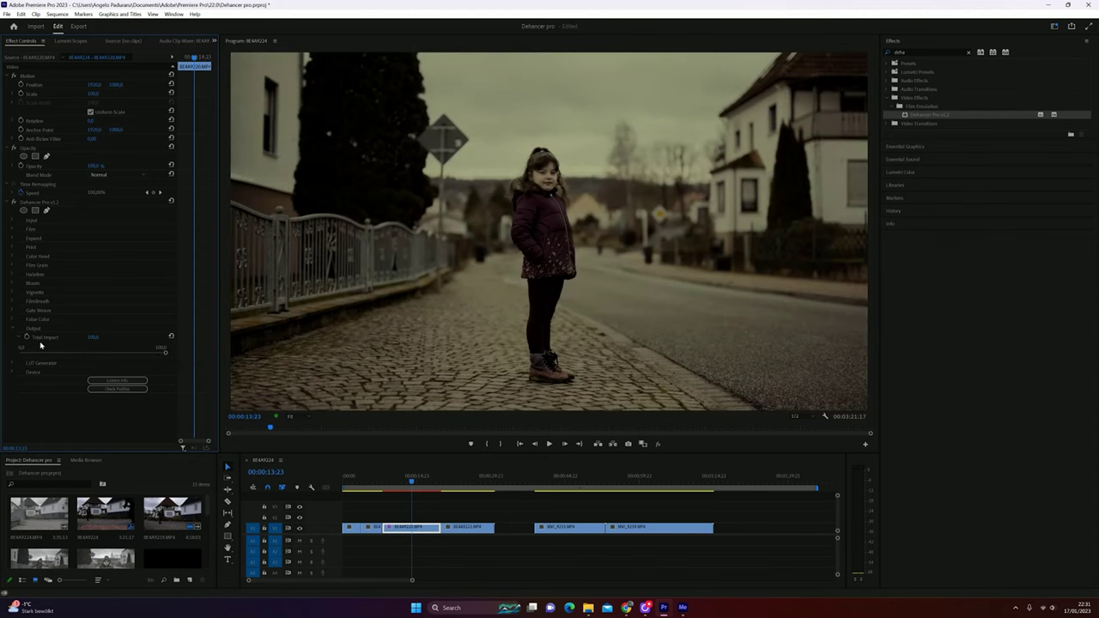
click(14, 328)
click(14, 337)
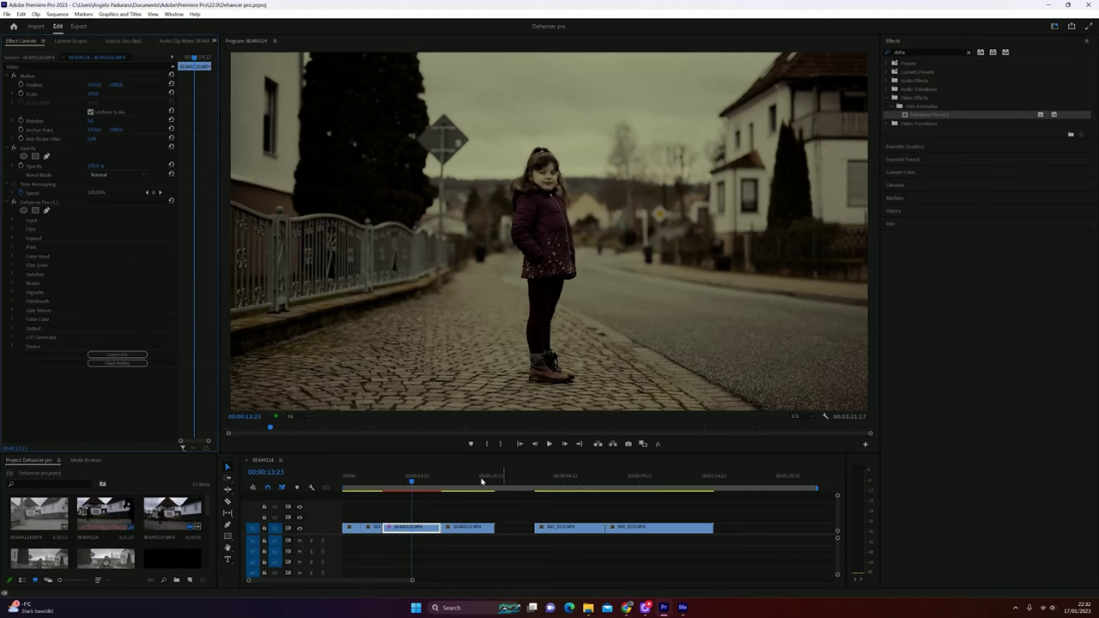
Step: Set the scale of the MVI_9255.MP4 clip and the clip following it to 200 so both fill the frame
click(422, 478)
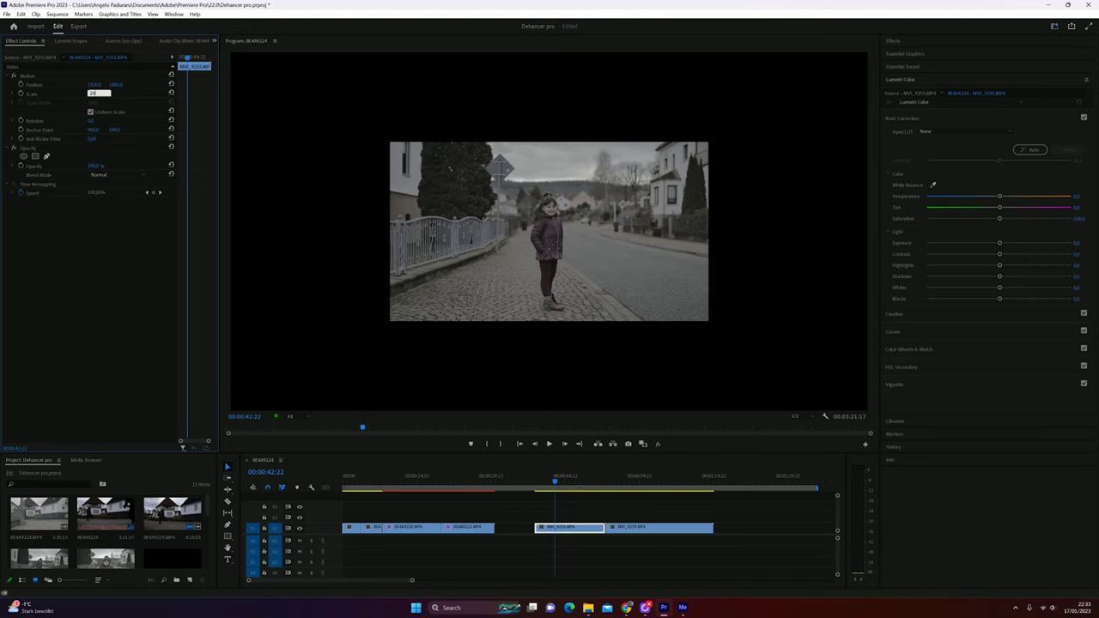
text(0)
key(Return)
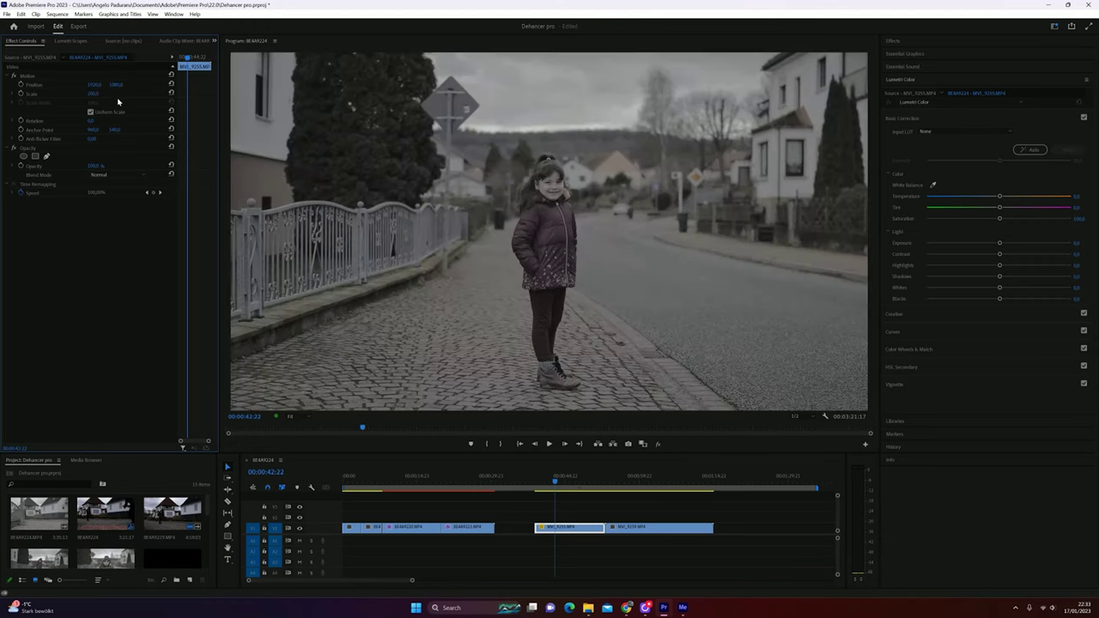
click(626, 526)
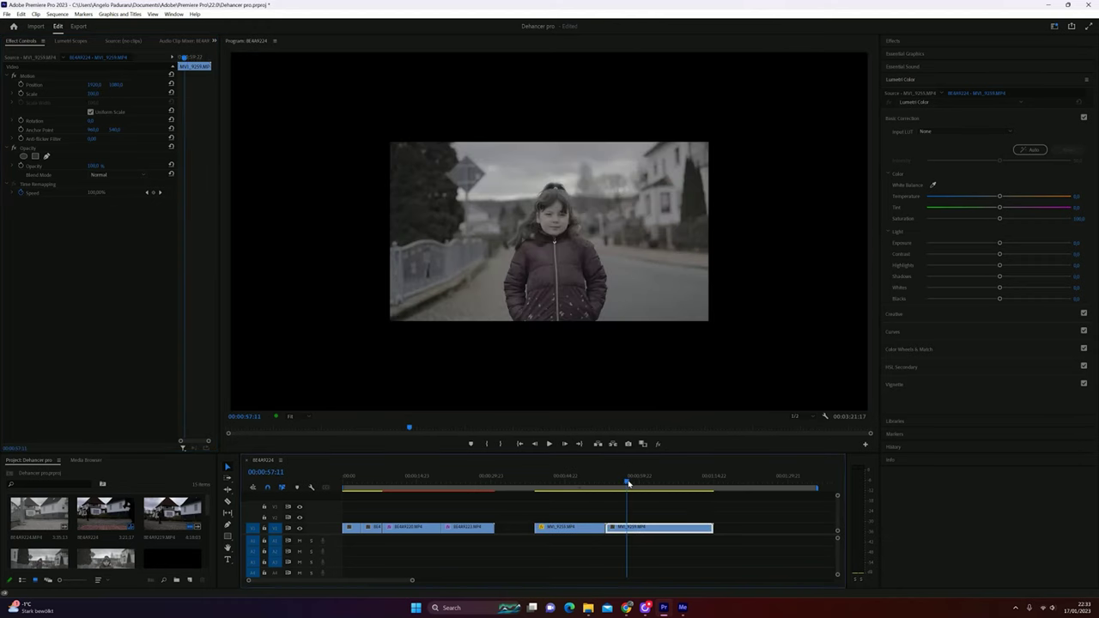
click(95, 92)
text(200)
key(Return)
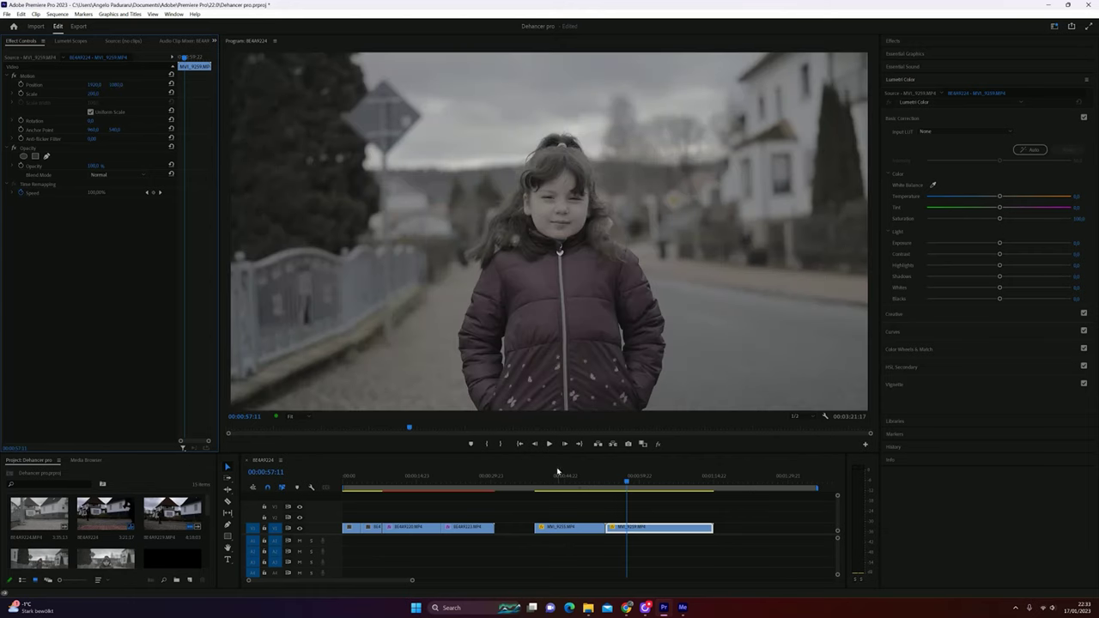
Step: Apply Dehancer Pro v1.2 to the MVI_9255.MP4 clip and toggle the effect off and on to compare
click(554, 477)
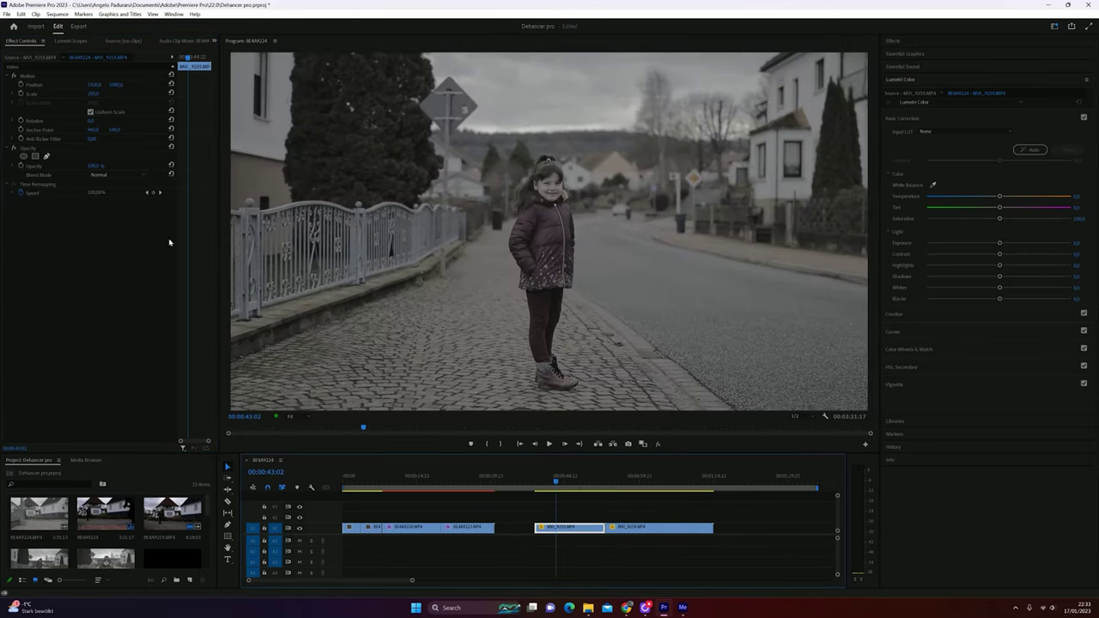
click(897, 41)
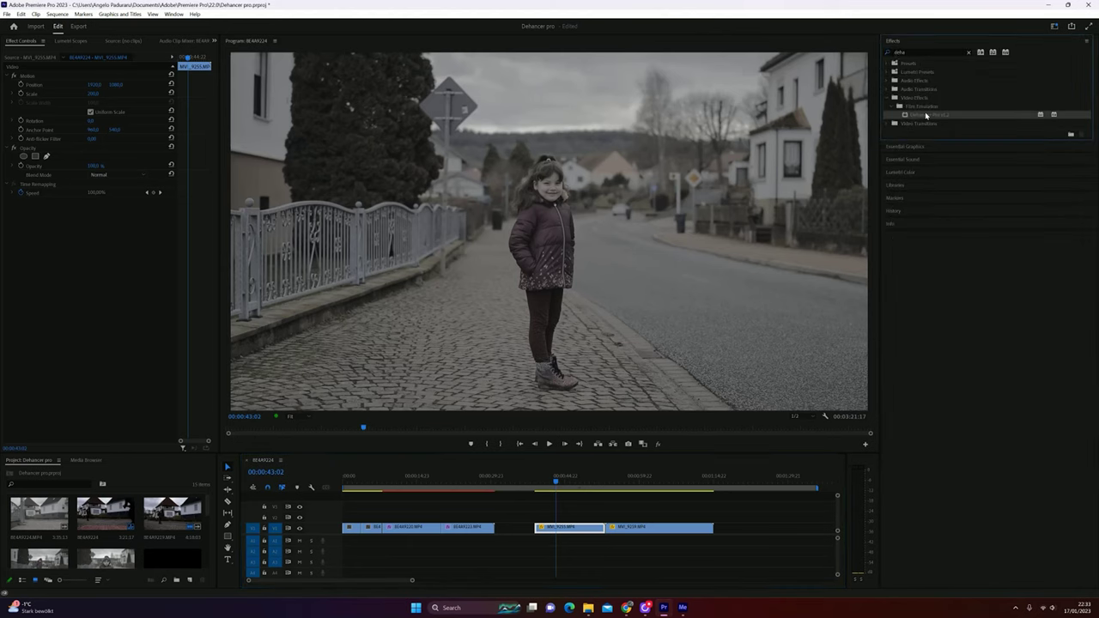
drag(932, 119, 568, 528)
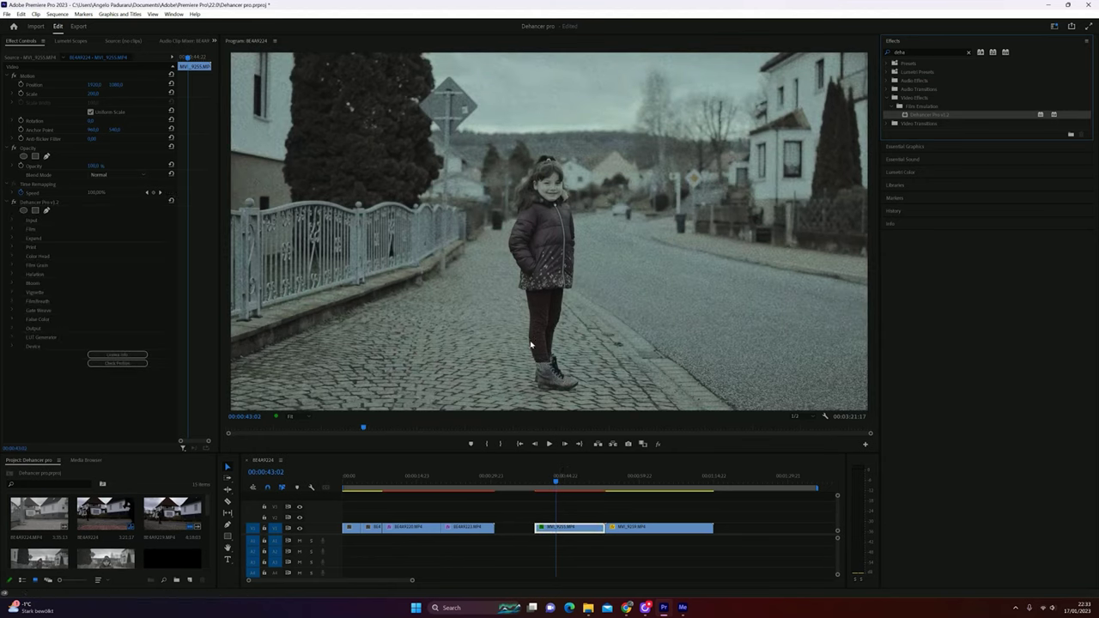
click(14, 203)
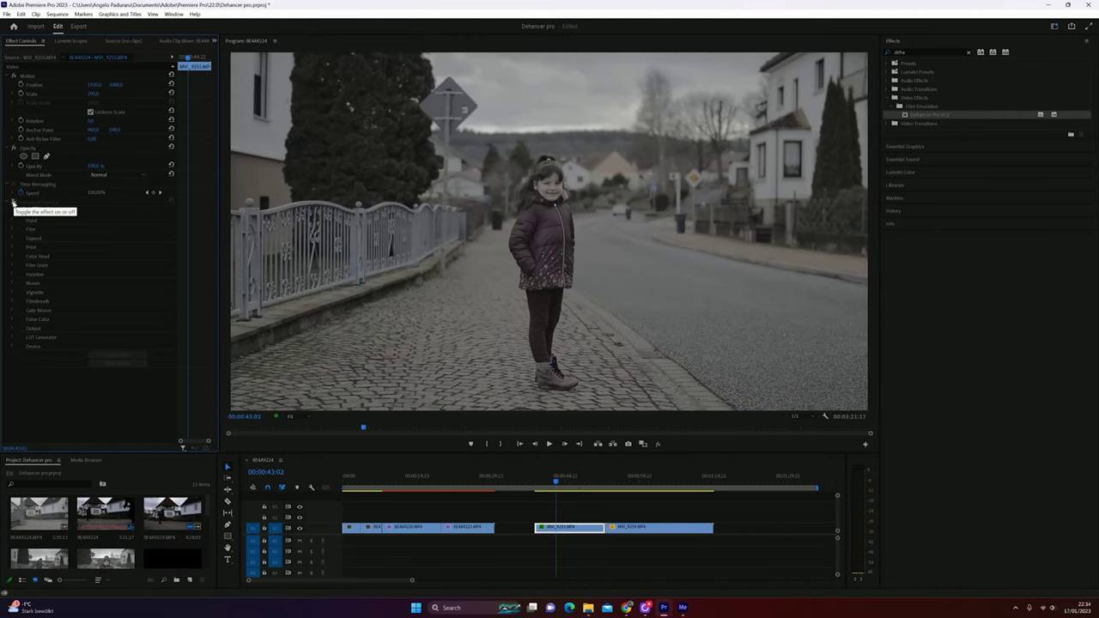
click(13, 203)
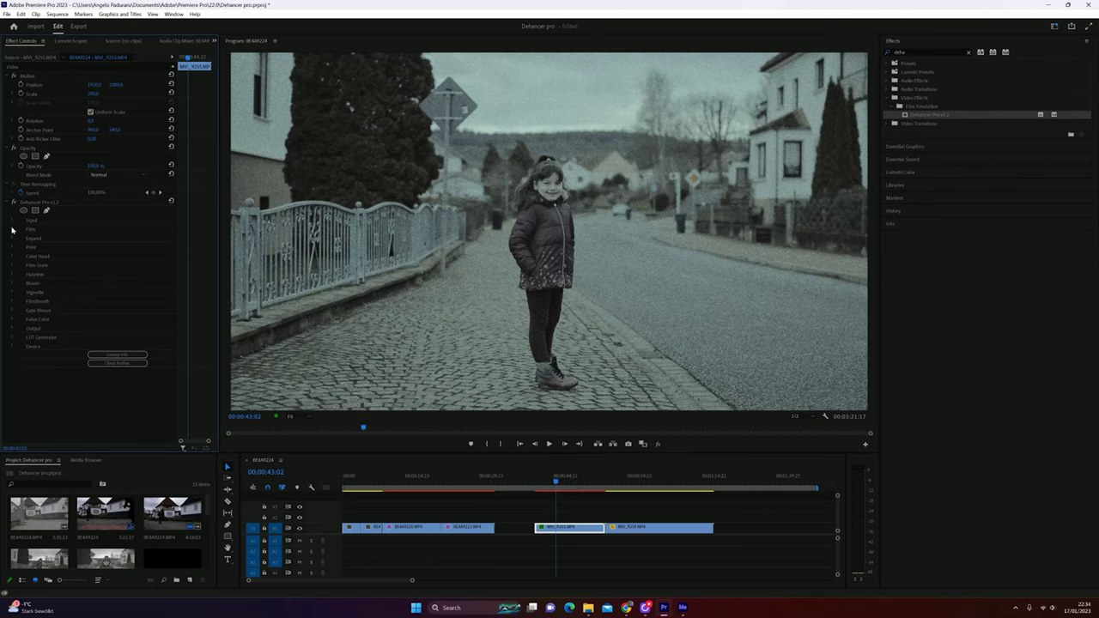
Step: Expand Dehancer's Input settings and set the source to Cineon Film Log
click(13, 221)
click(142, 230)
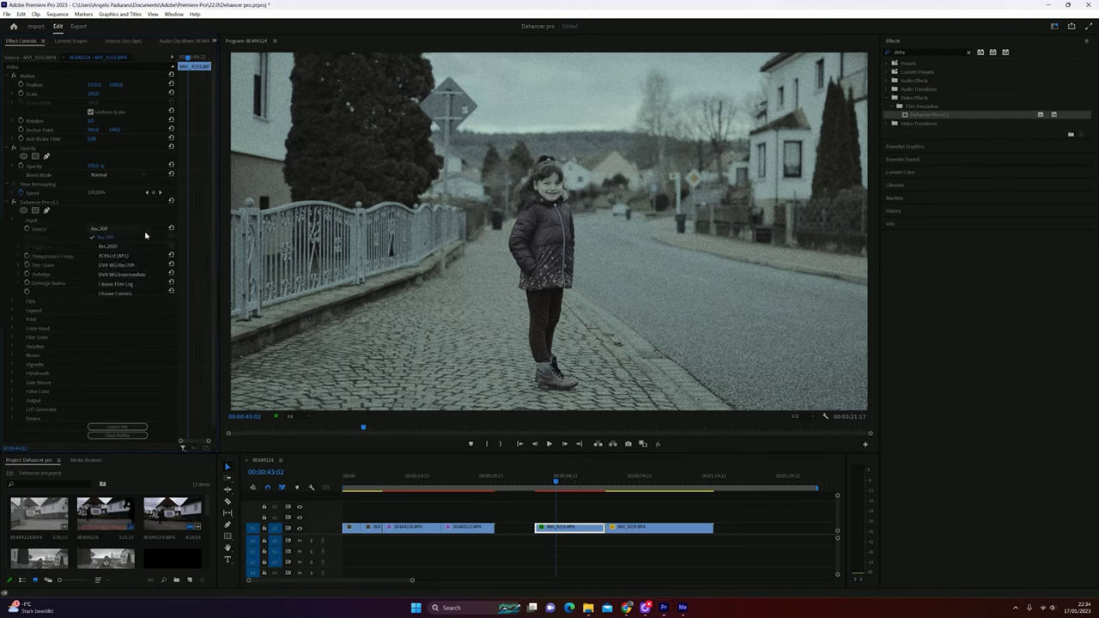
click(123, 285)
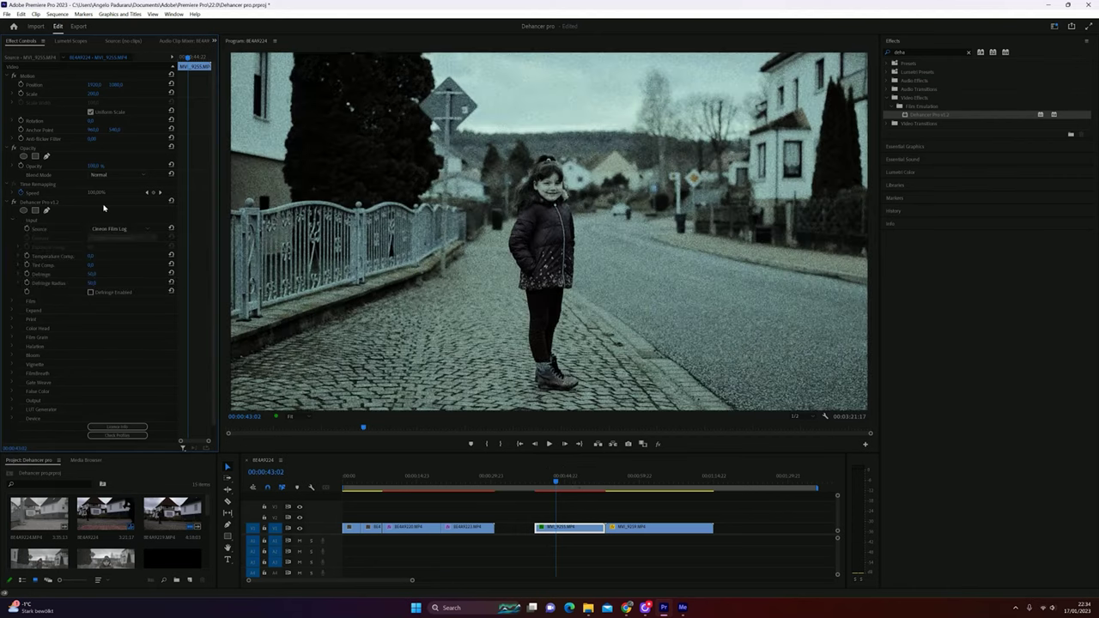
Step: Try a camera profile as the input source, browsing the camera list and choosing Canon / C200 / Log 3
click(129, 229)
click(121, 292)
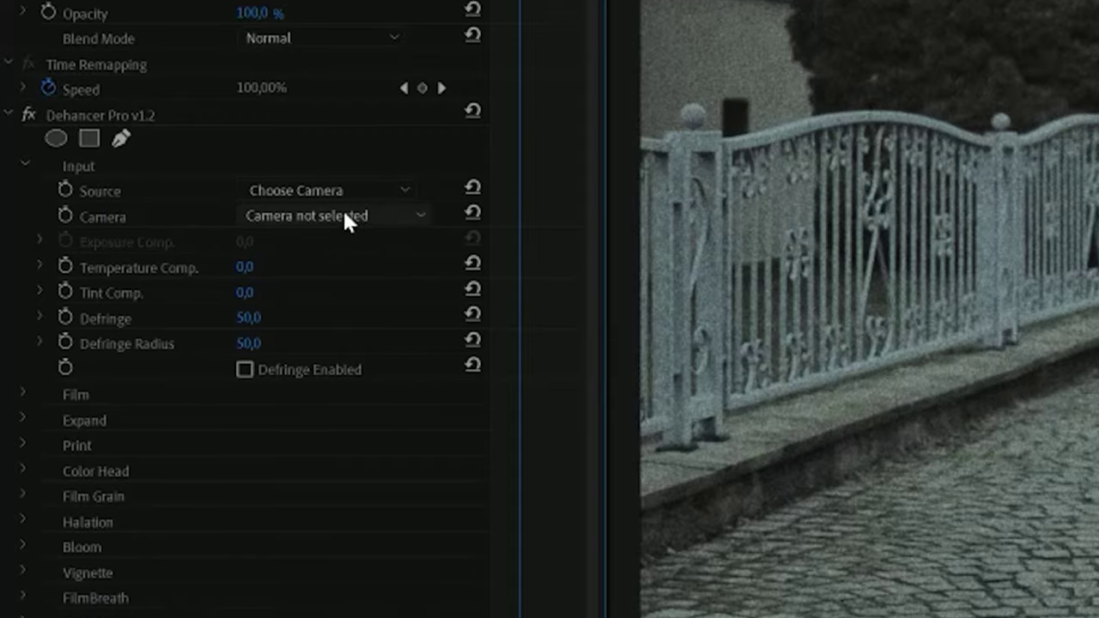
click(128, 238)
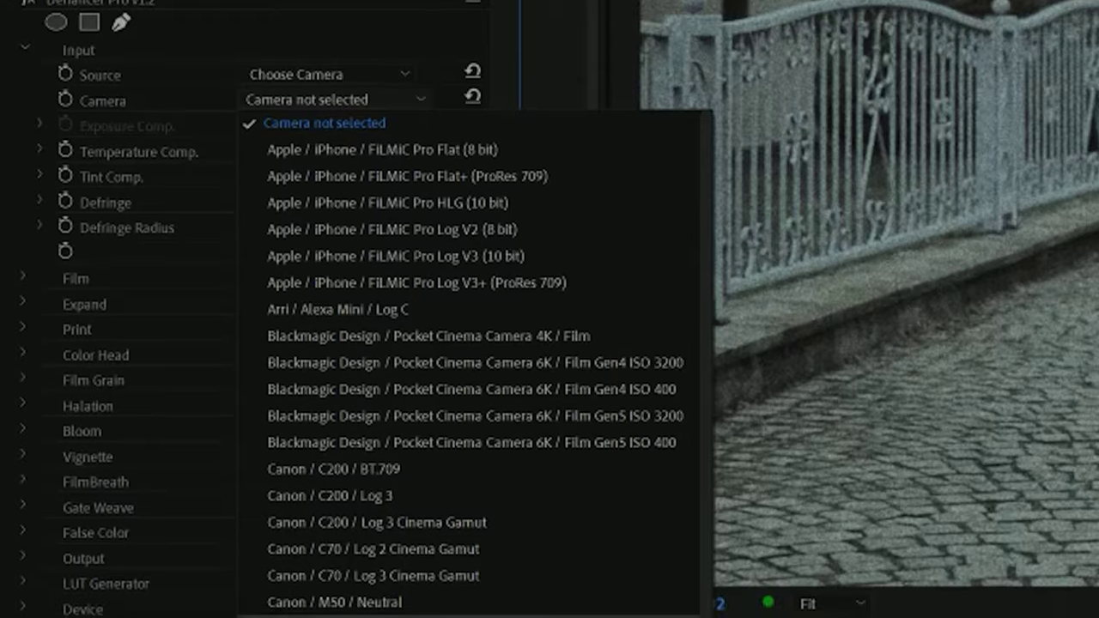
scroll(485, 601, down, 7)
scroll(481, 601, down, 3)
scroll(468, 584, up, 15)
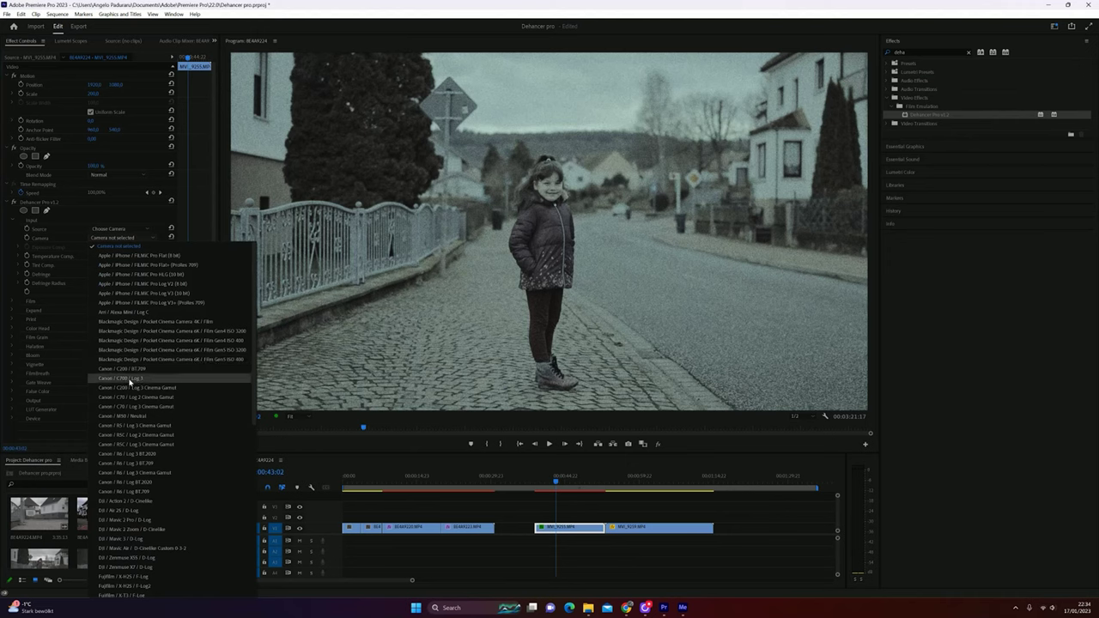
click(130, 379)
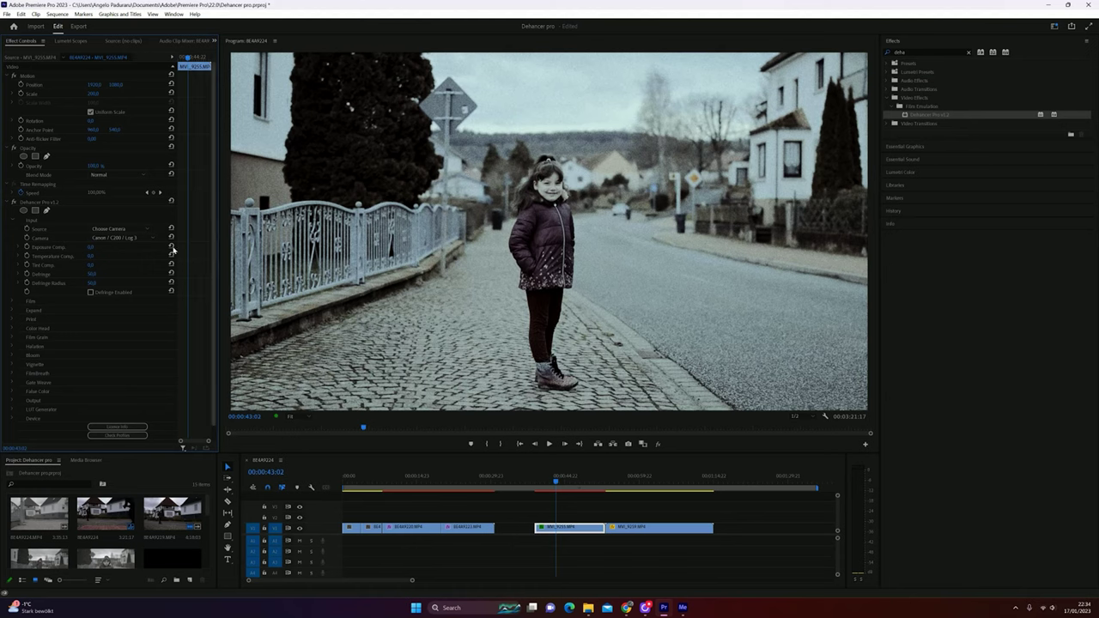
Step: Try DVR WG/Intermediate as the input source, and set the source back to Cineon Film Log
click(140, 237)
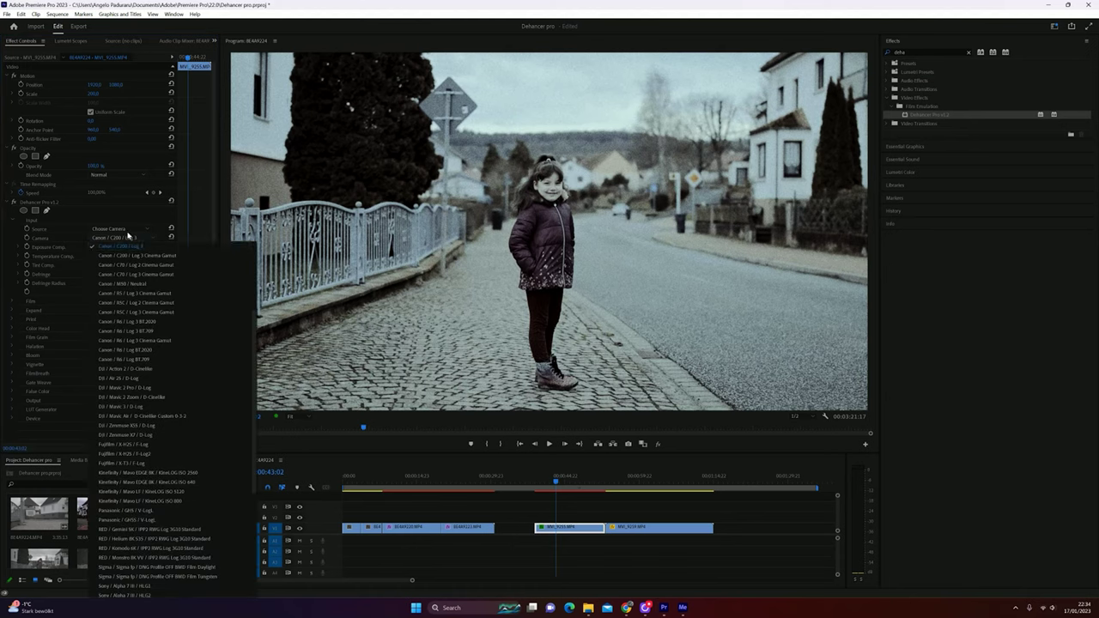
click(130, 230)
click(130, 230)
click(120, 275)
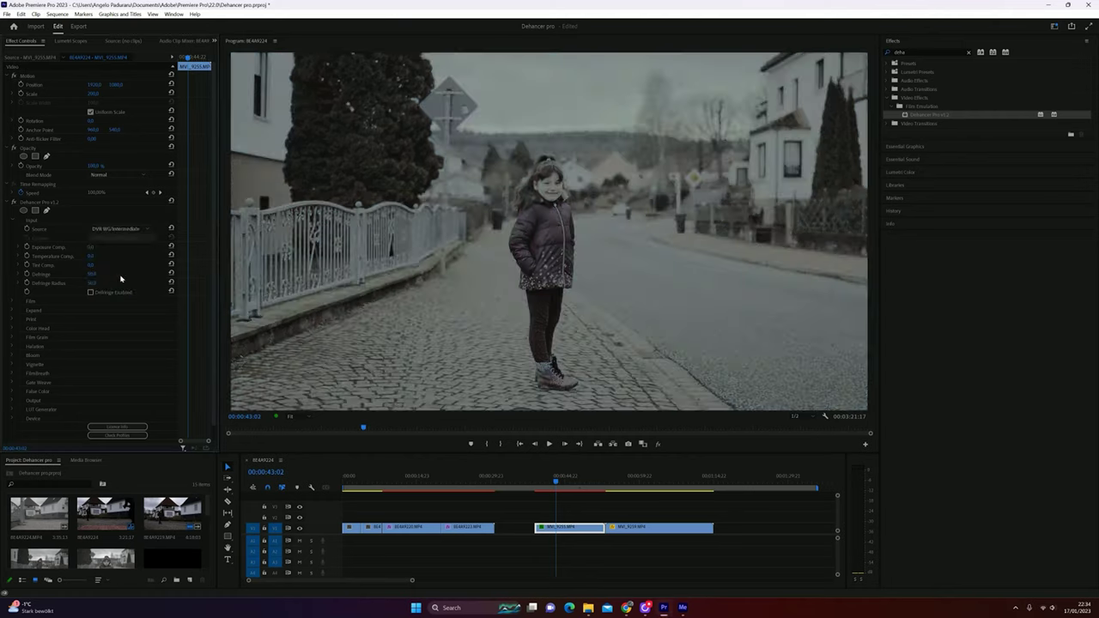
click(129, 229)
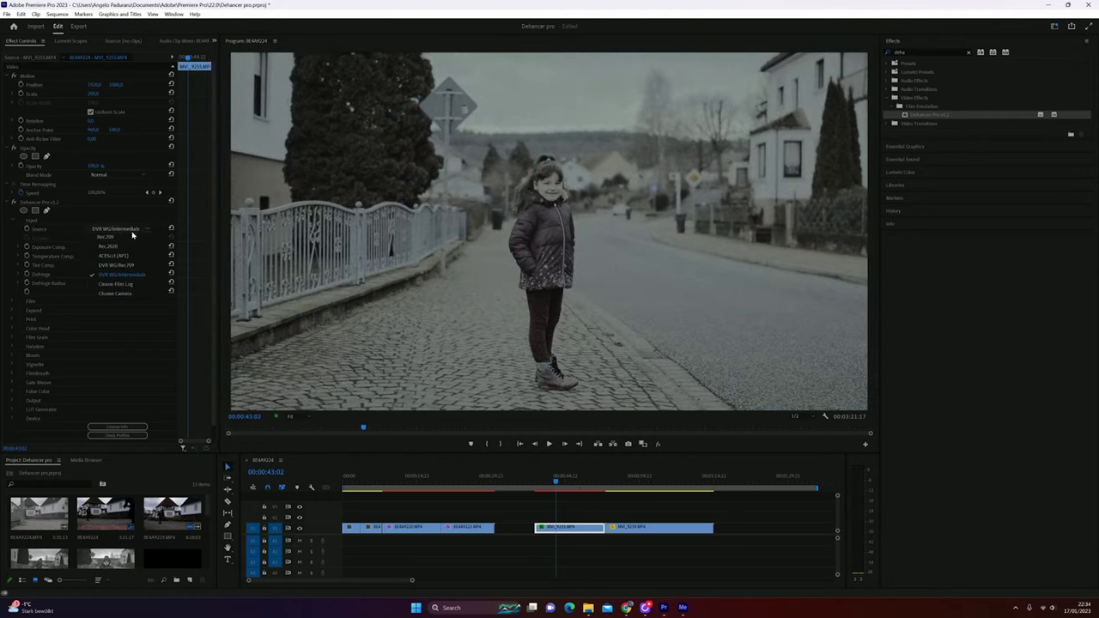
click(132, 286)
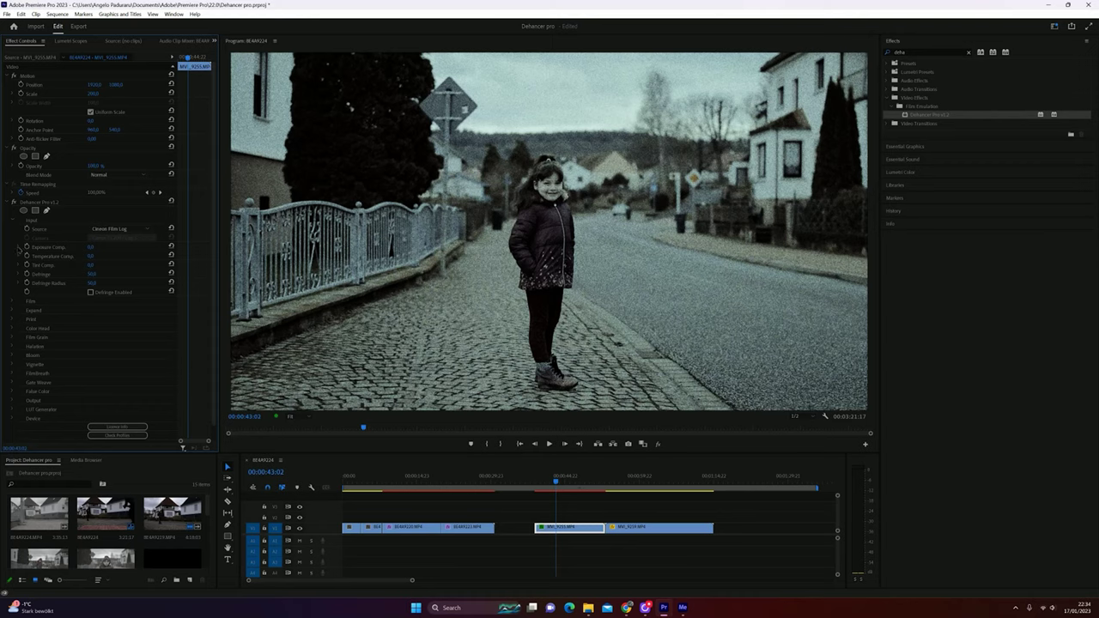
Step: Lower the input exposure compensation to about -0.4 and disable Film Grain
click(19, 248)
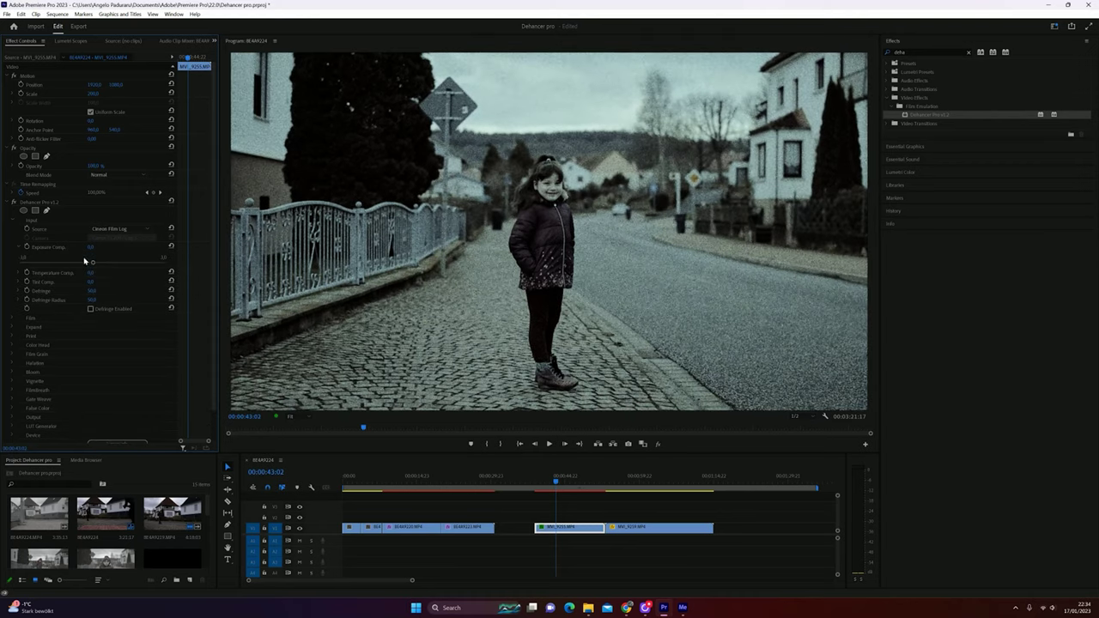
click(12, 354)
scroll(52, 327, down, 1)
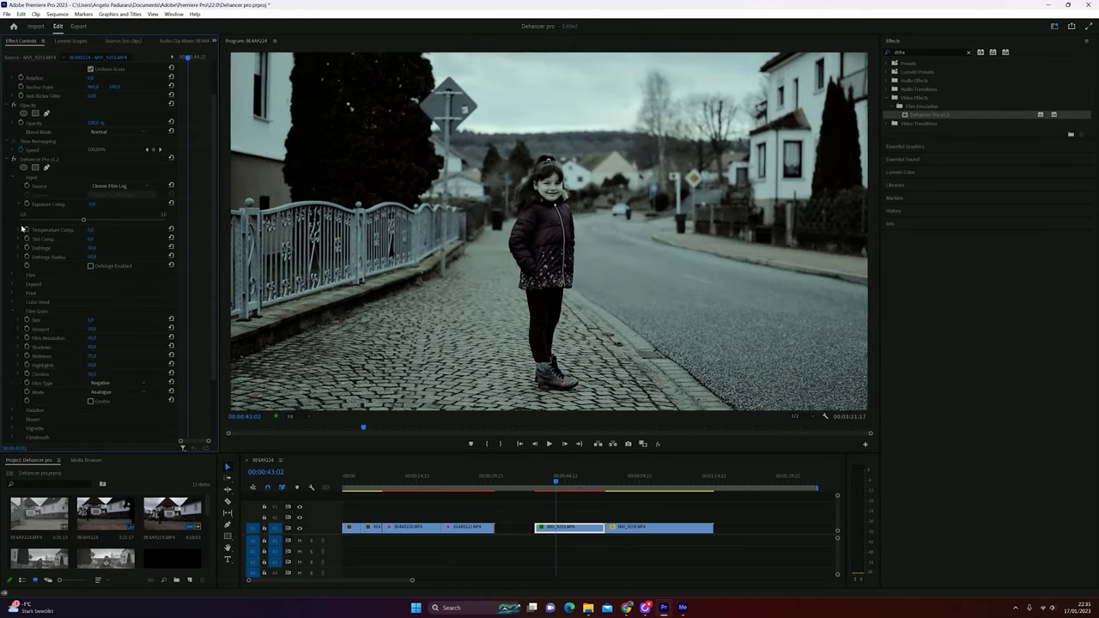
Step: Warm the clip by raising the input temperature compensation to about 14
click(19, 231)
drag(93, 246, 103, 247)
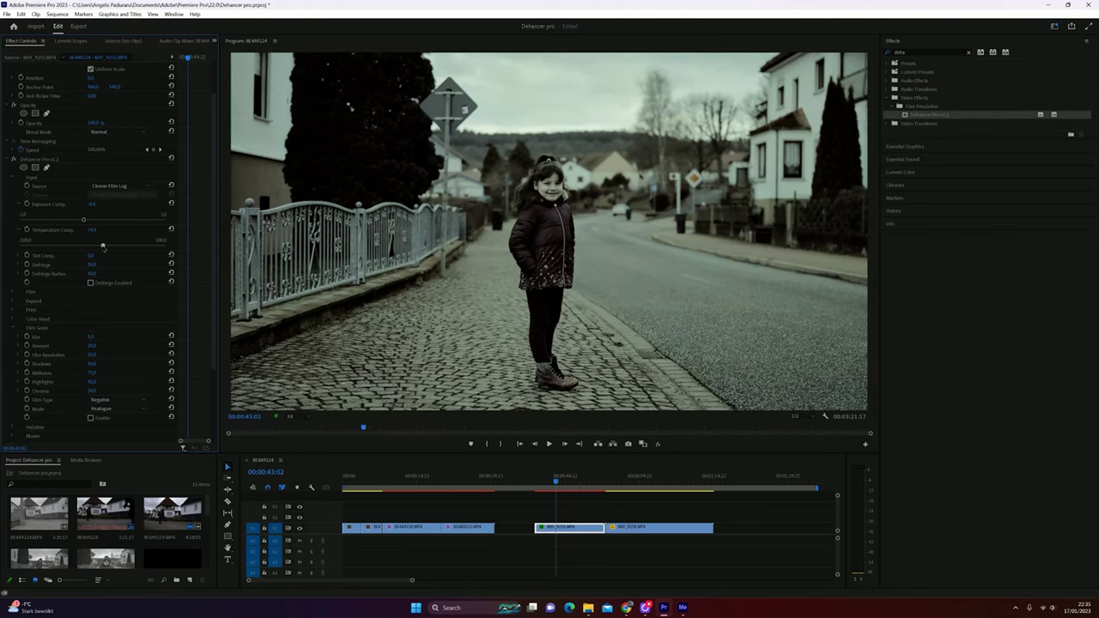
Step: Raise the input temperature compensation to about 21 and lower the tint compensation to about -6
click(25, 255)
drag(99, 271, 108, 246)
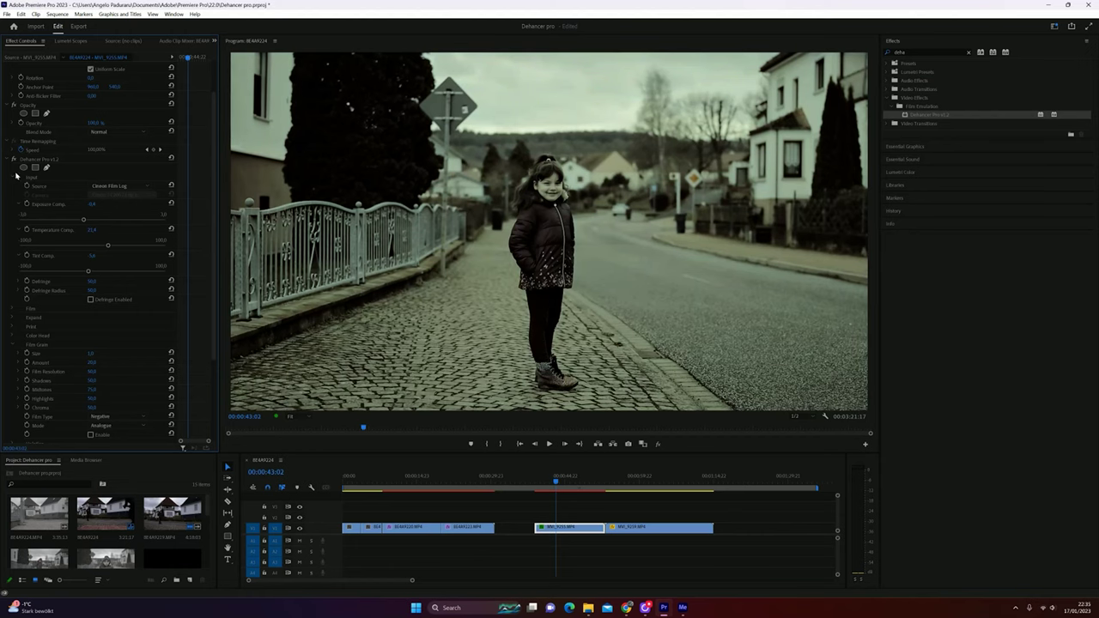
click(16, 176)
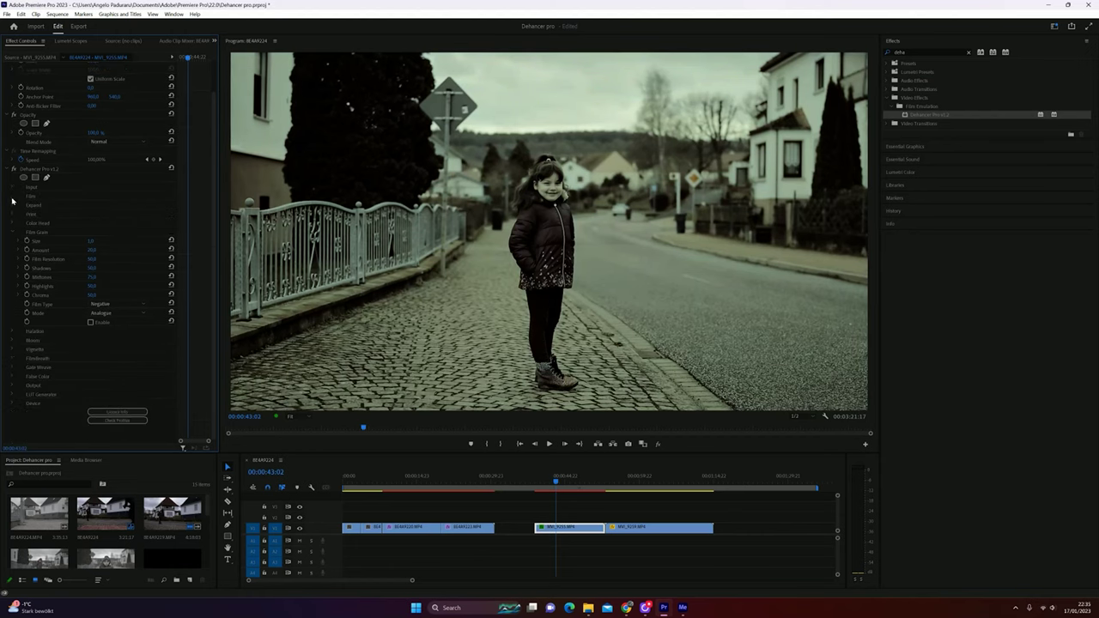
Step: Try other film profiles such as Kodak Vision3 500T and Konica Centuria 100 DNP, and return to Kodak Vision3 250D
click(13, 199)
click(127, 206)
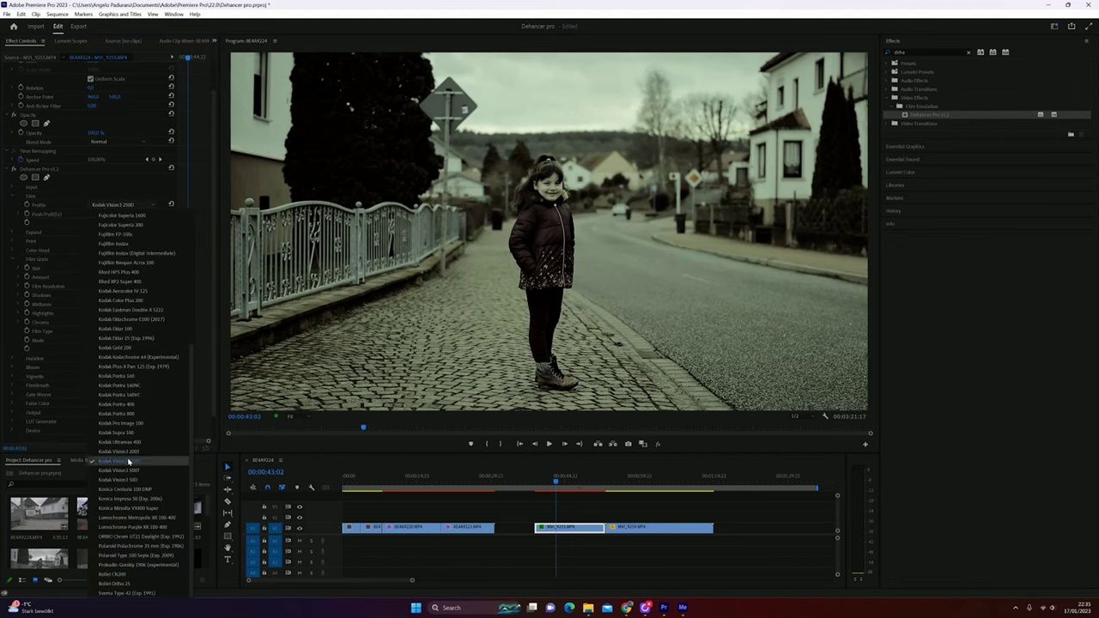
click(135, 209)
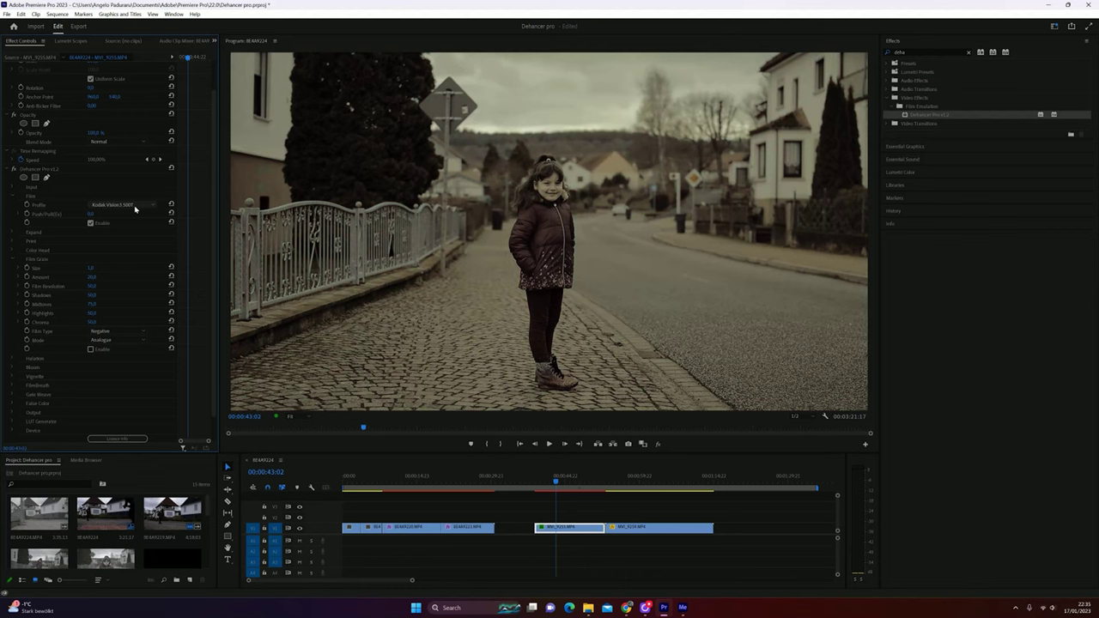
scroll(134, 206, down, 1)
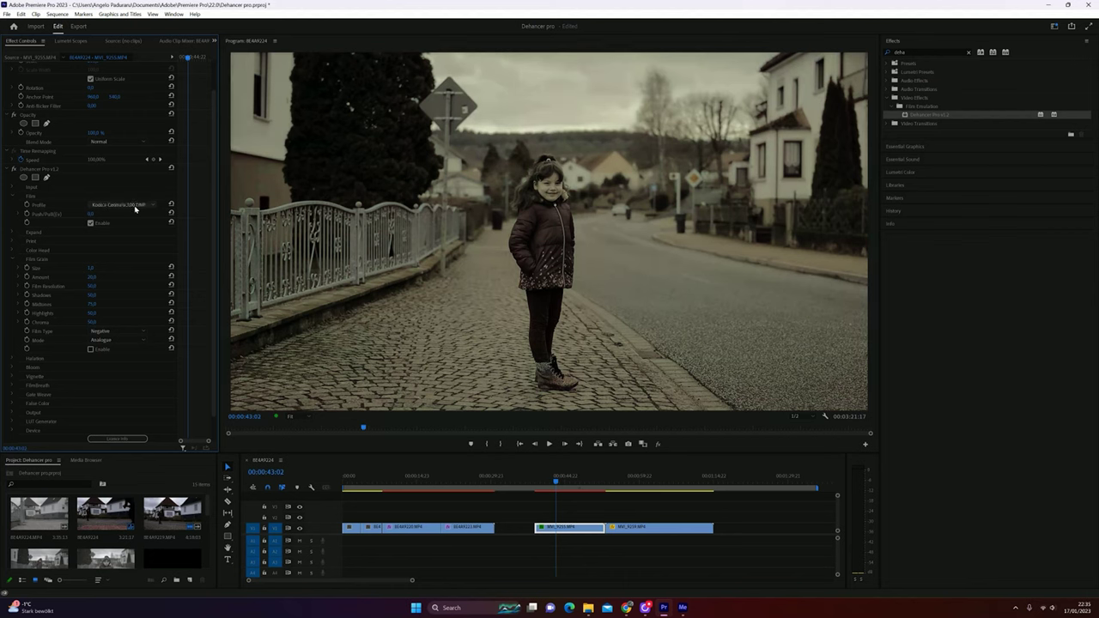
scroll(135, 209, down, 1)
scroll(135, 209, up, 2)
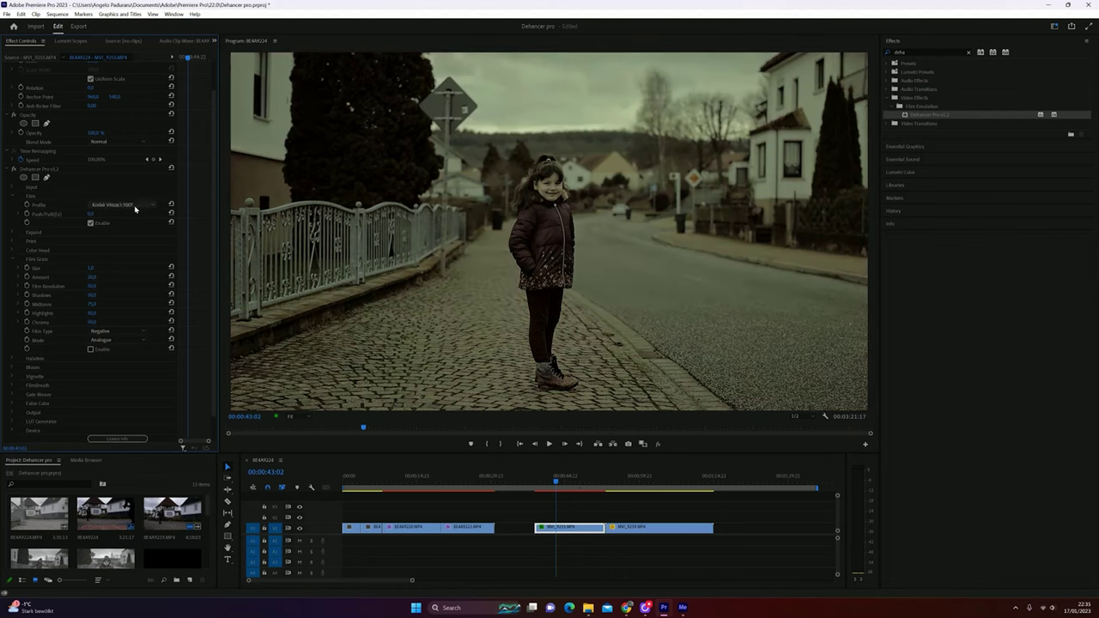
scroll(134, 209, down, 1)
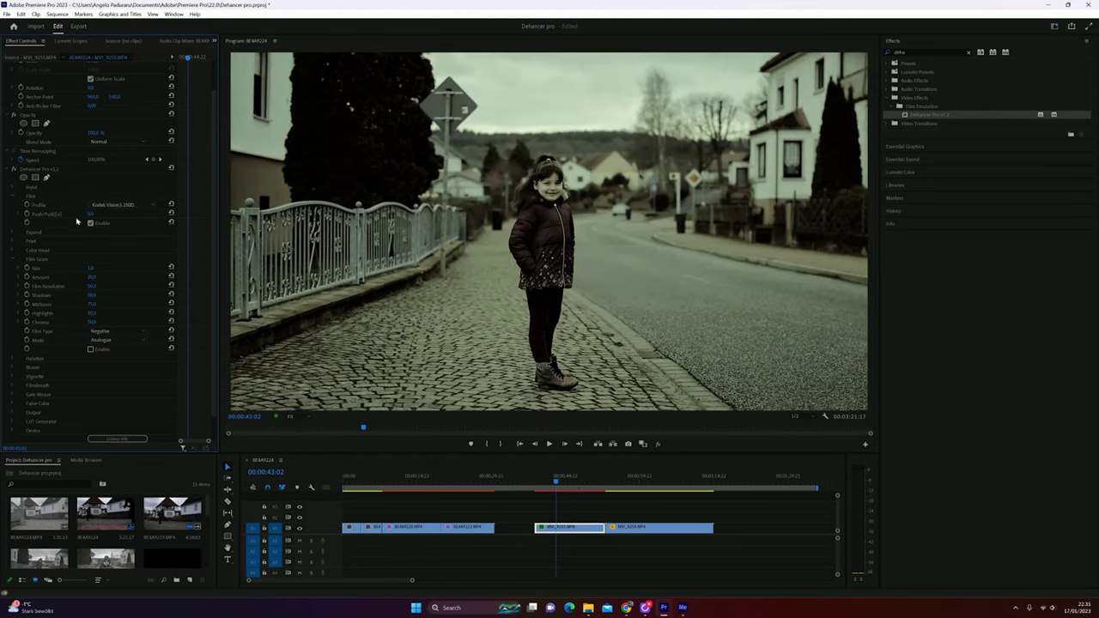
Step: Raise the film's Push/Pull value to 2.0
click(19, 214)
click(19, 230)
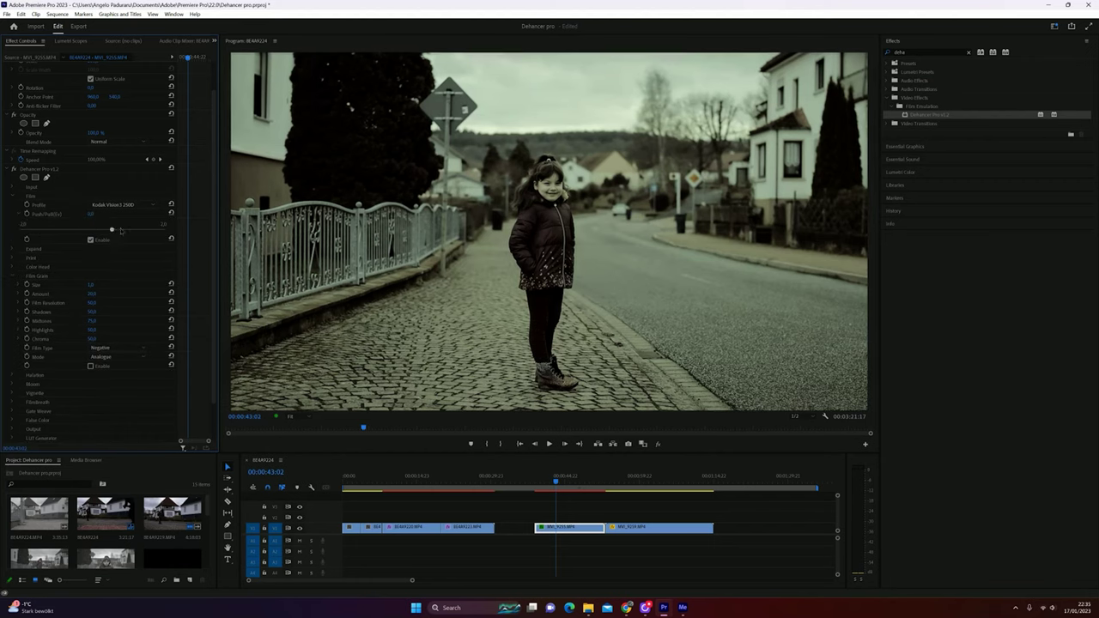
drag(19, 230, 166, 230)
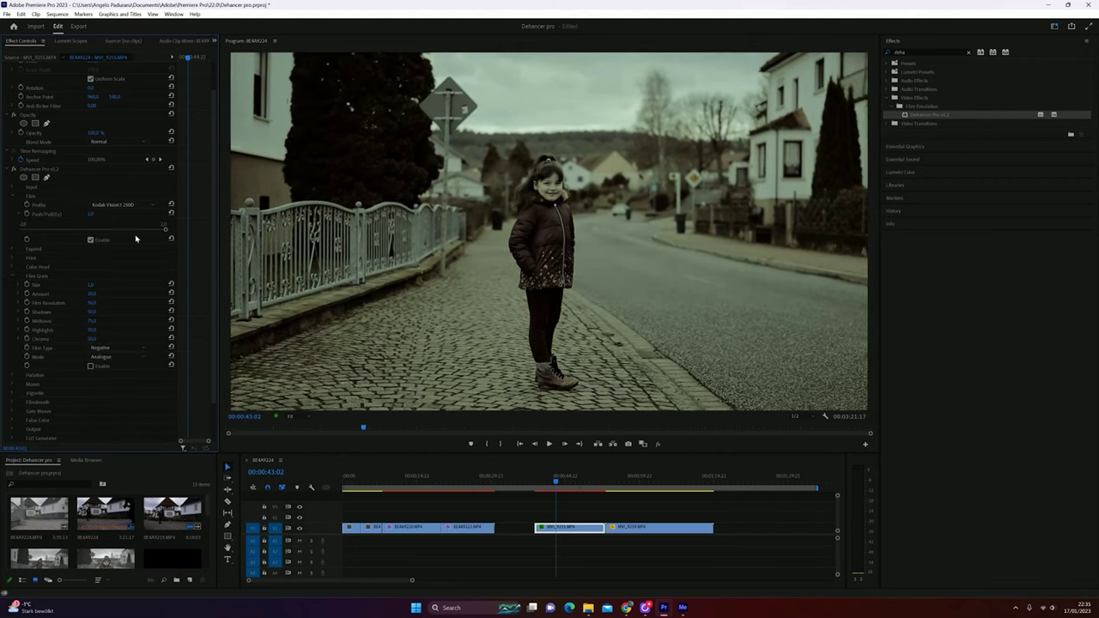
click(19, 214)
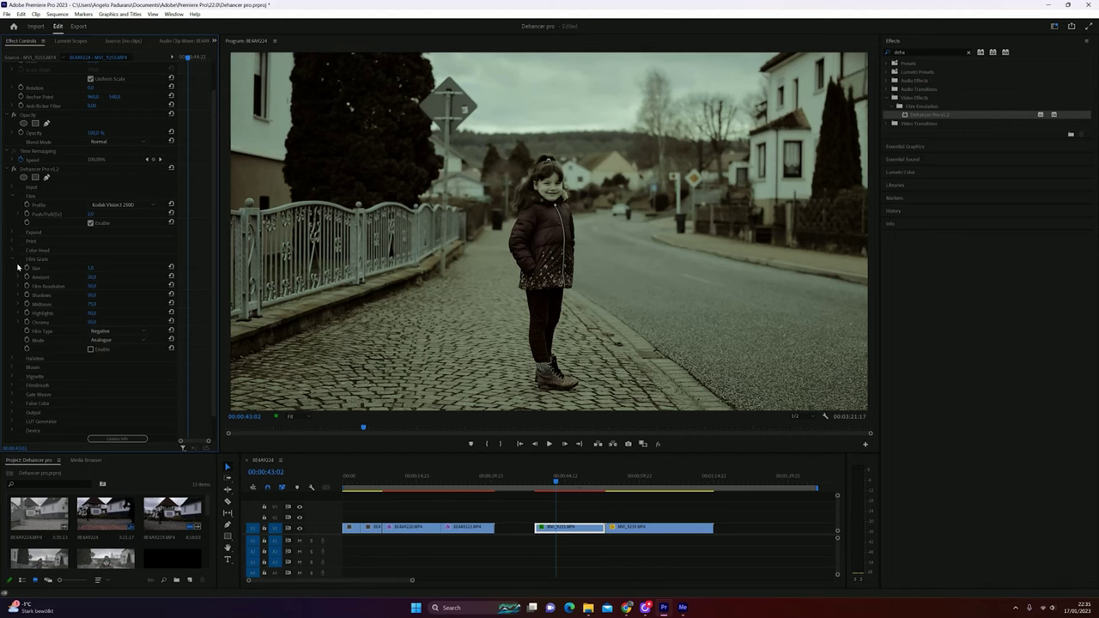
Step: Adjust the Expand black point and slightly lower its white point
click(12, 231)
click(120, 259)
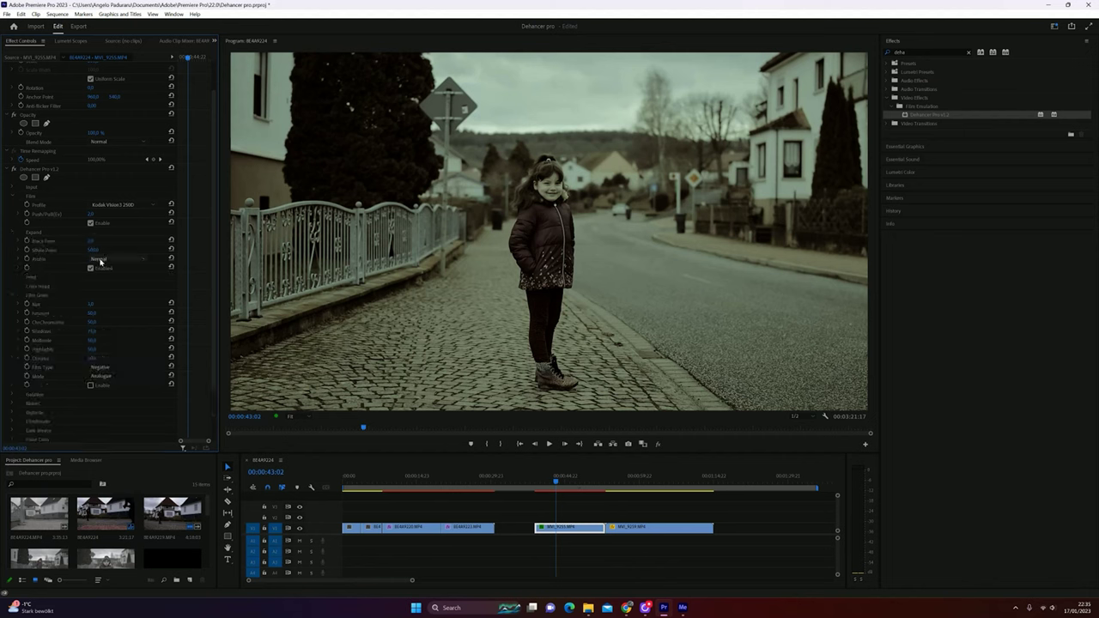
click(102, 267)
click(18, 241)
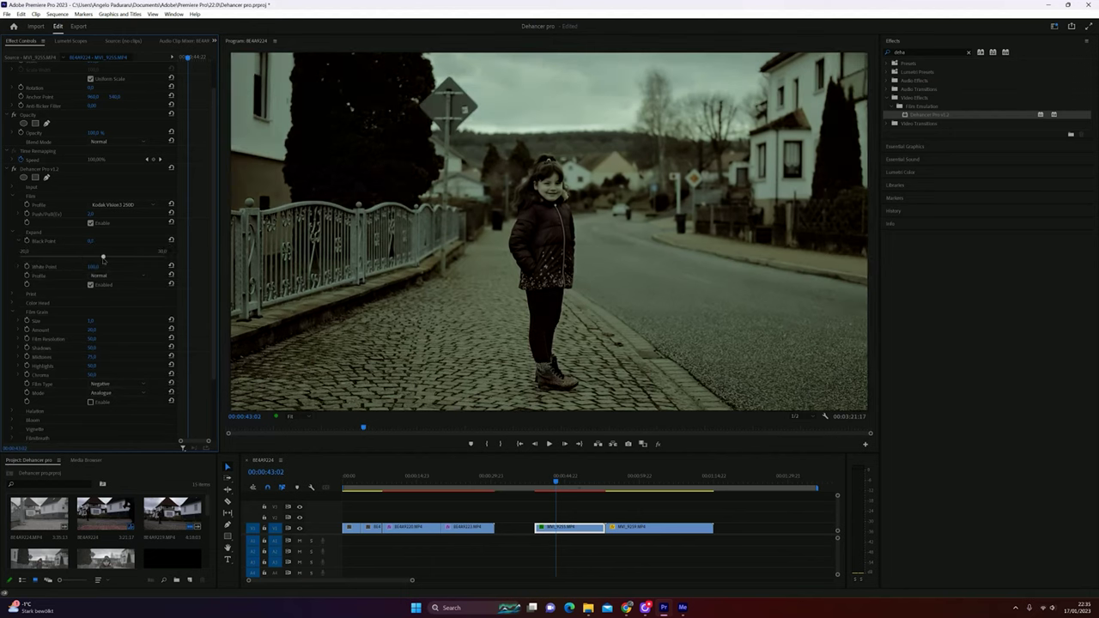
click(19, 268)
mouse_move(133, 283)
mouse_down()
mouse_move(144, 283)
mouse_move(129, 283)
mouse_up()
click(12, 231)
click(12, 196)
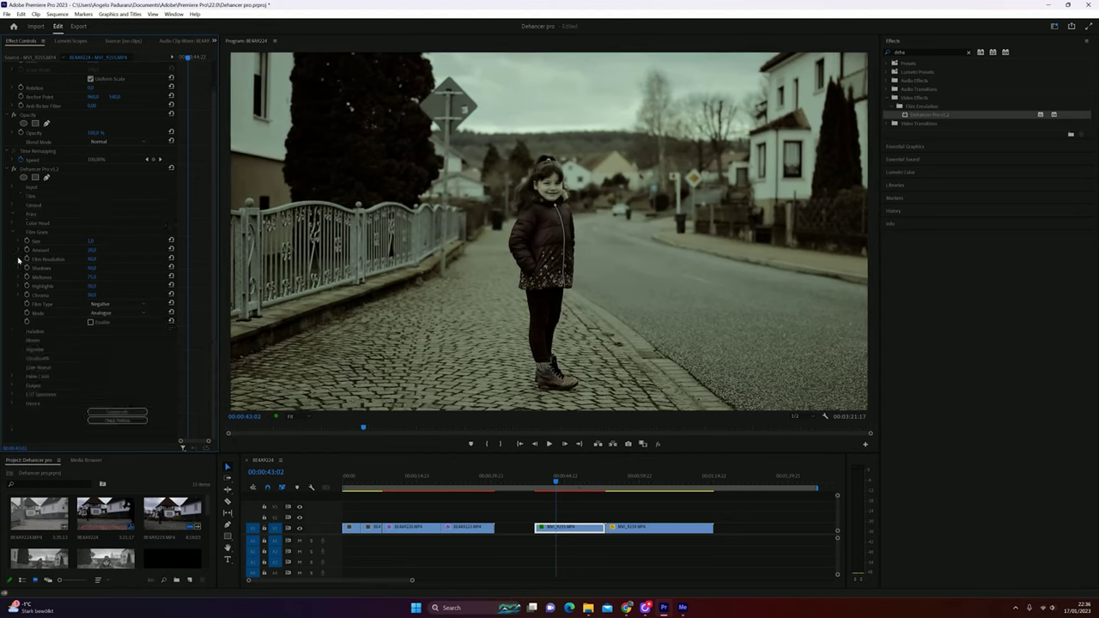
Step: Enable Film Grain with the amount lowered to about 5 and the film resolution raised to about 72
click(19, 259)
click(125, 275)
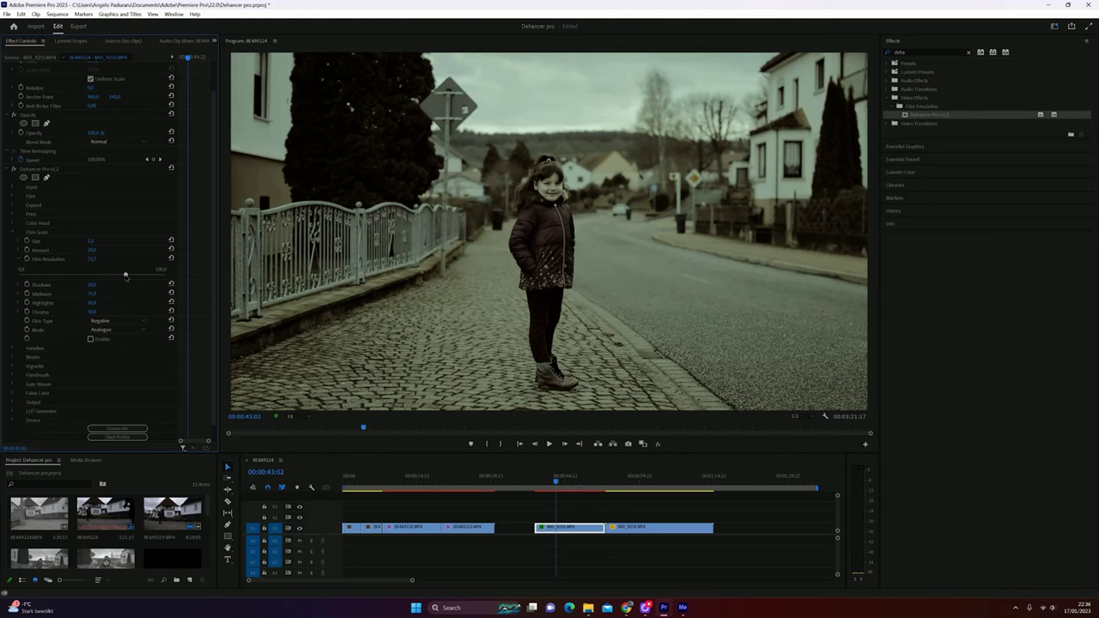
click(19, 250)
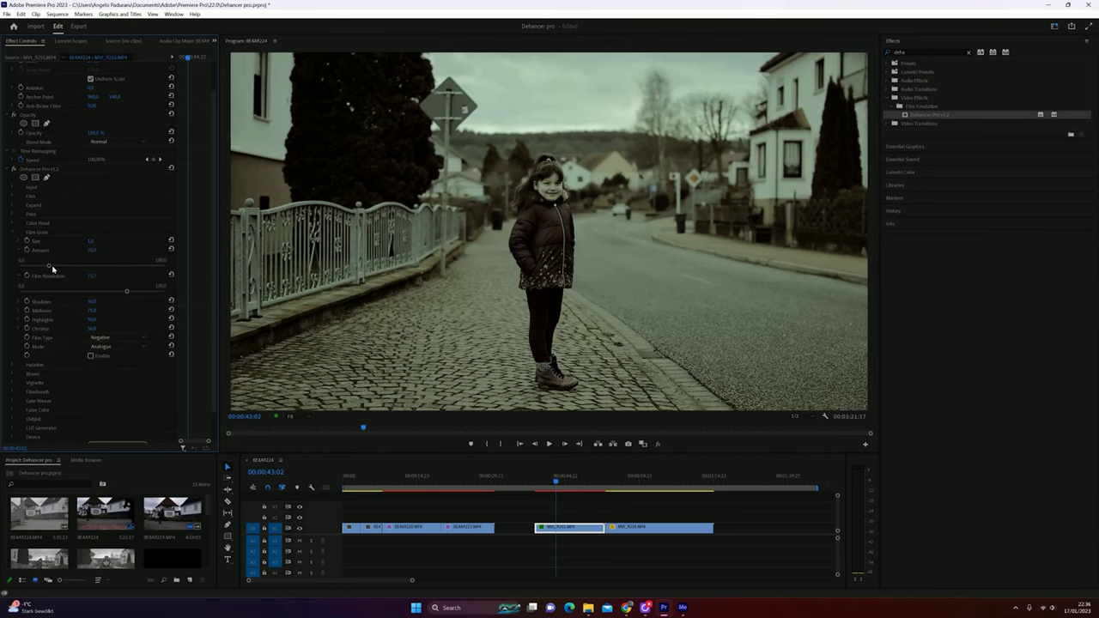
click(91, 356)
drag(49, 266, 25, 266)
click(31, 292)
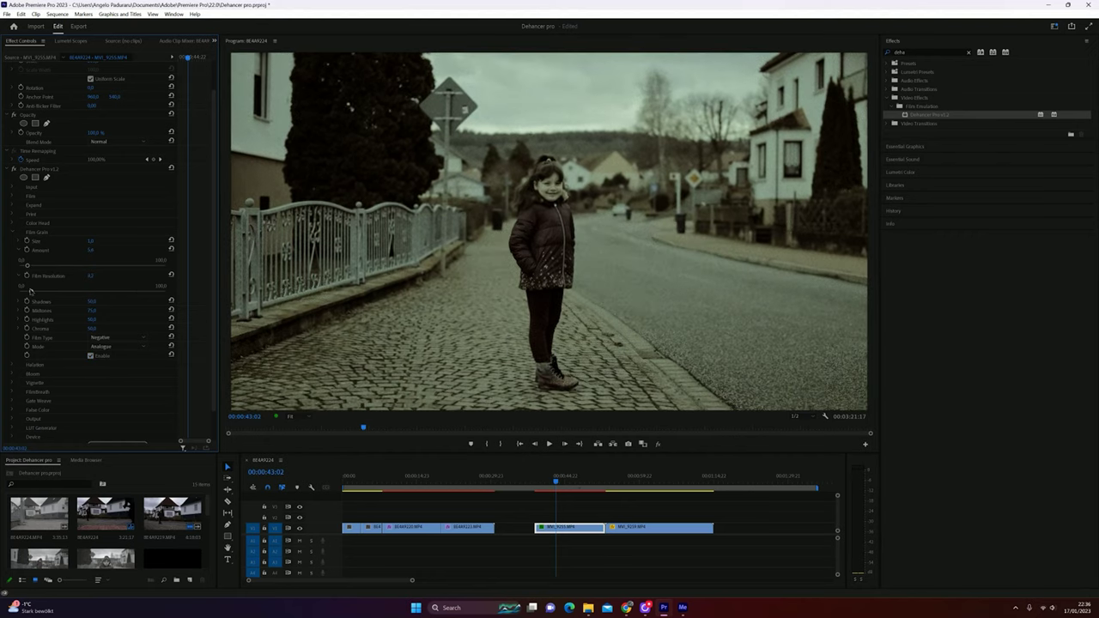
drag(113, 292, 57, 324)
Step: Lower the grain midtones to about 15, highlights to about 32 and chroma to 0
click(21, 310)
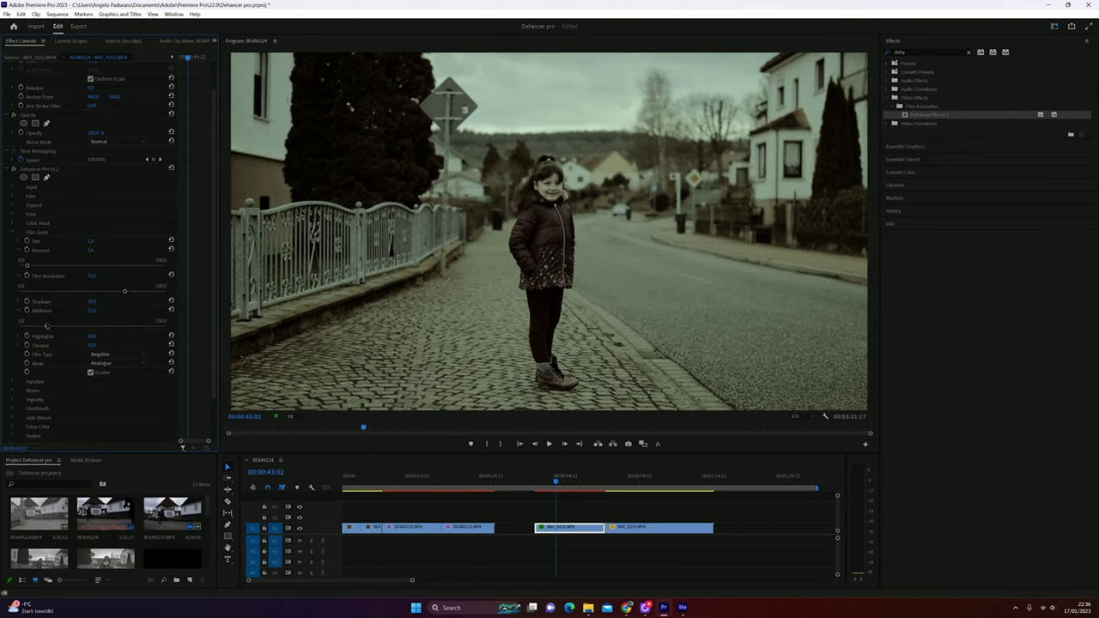
click(20, 337)
drag(95, 352, 65, 352)
click(19, 362)
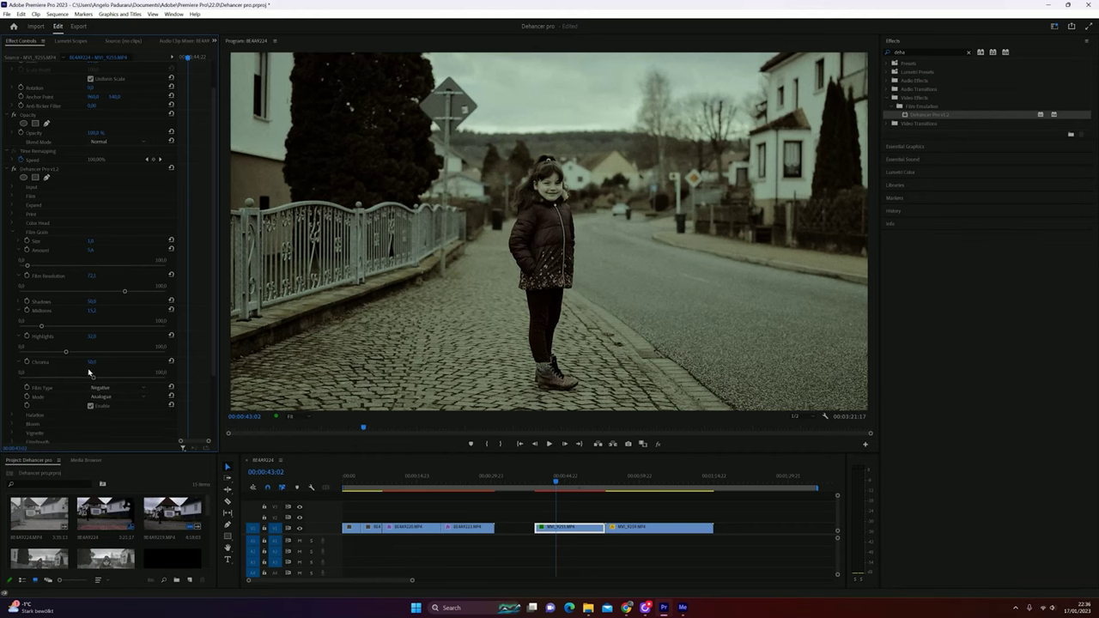
Step: Lower the grain shadows to about 35 and the grain midtones to about 4
click(17, 302)
drag(95, 317, 71, 318)
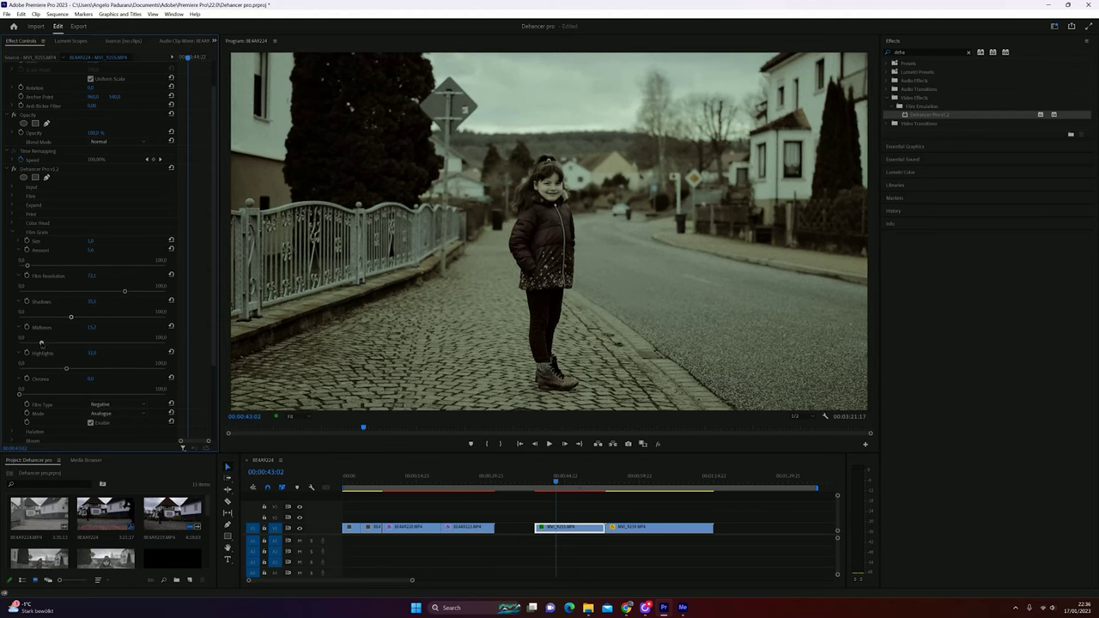
mouse_move(32, 343)
mouse_down()
mouse_move(45, 343)
mouse_move(25, 342)
mouse_up()
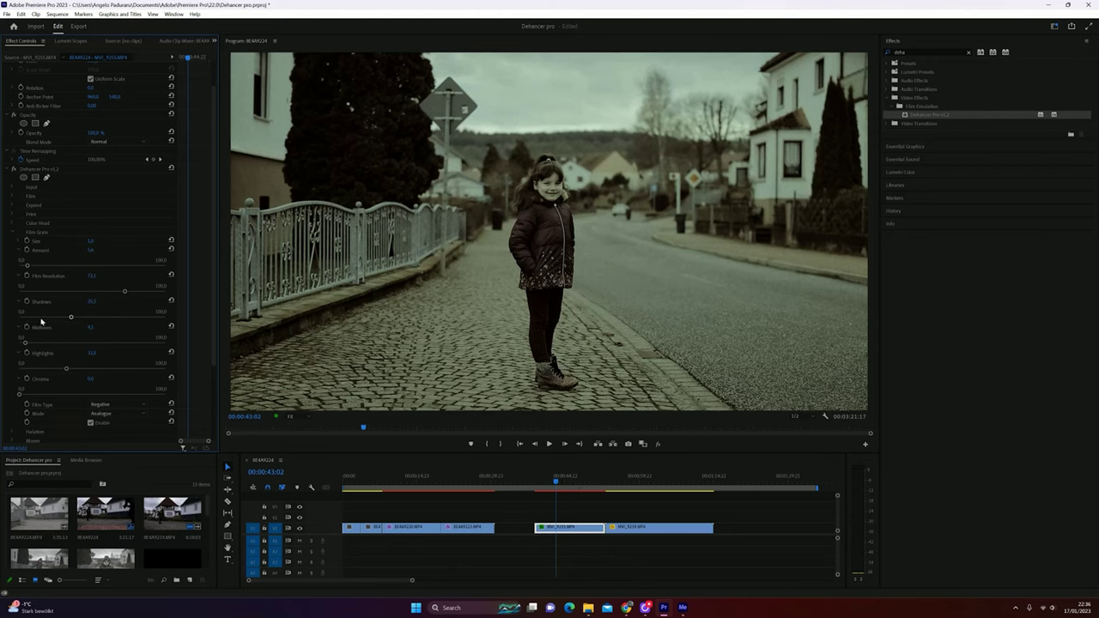